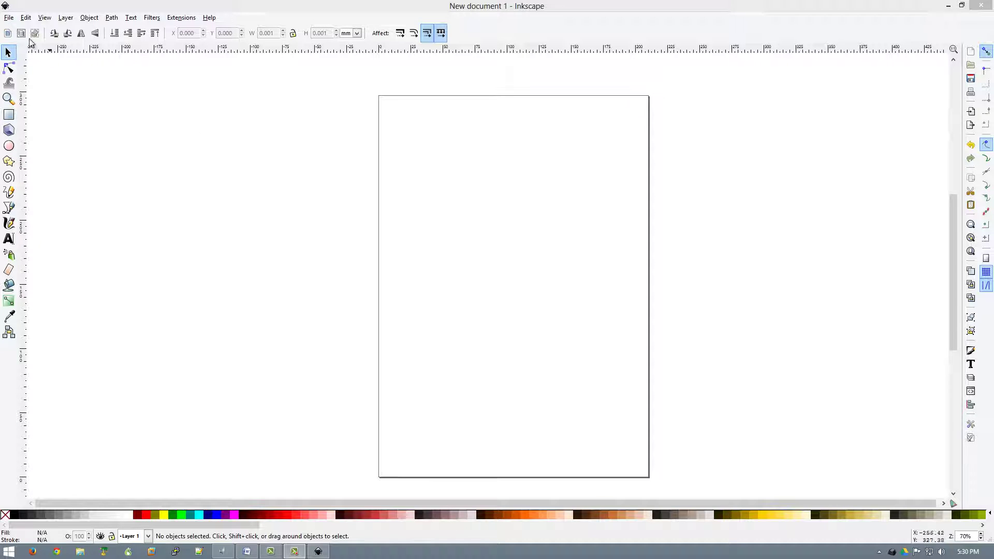
Keep millimetres as the default unit in Document Properties
left_click(9, 17)
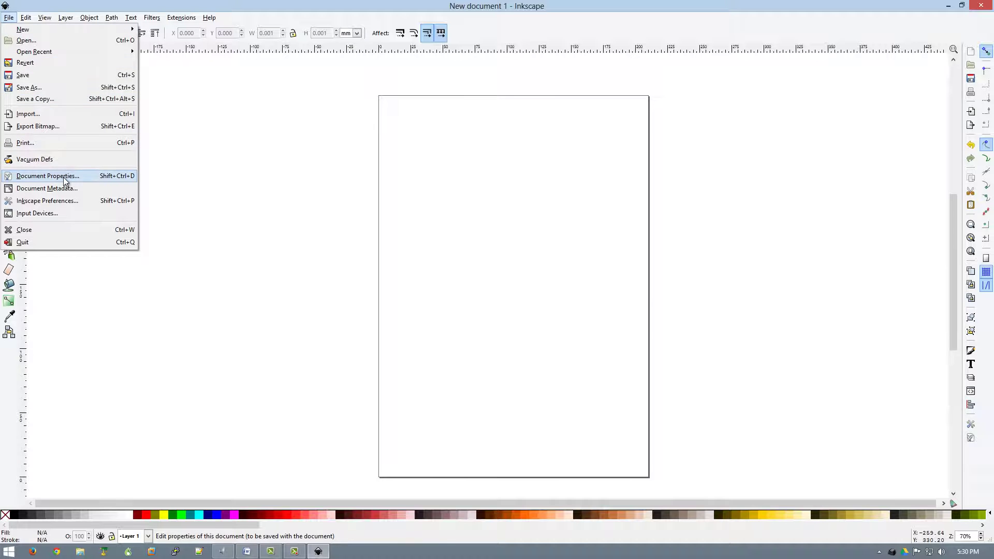
left_click(63, 177)
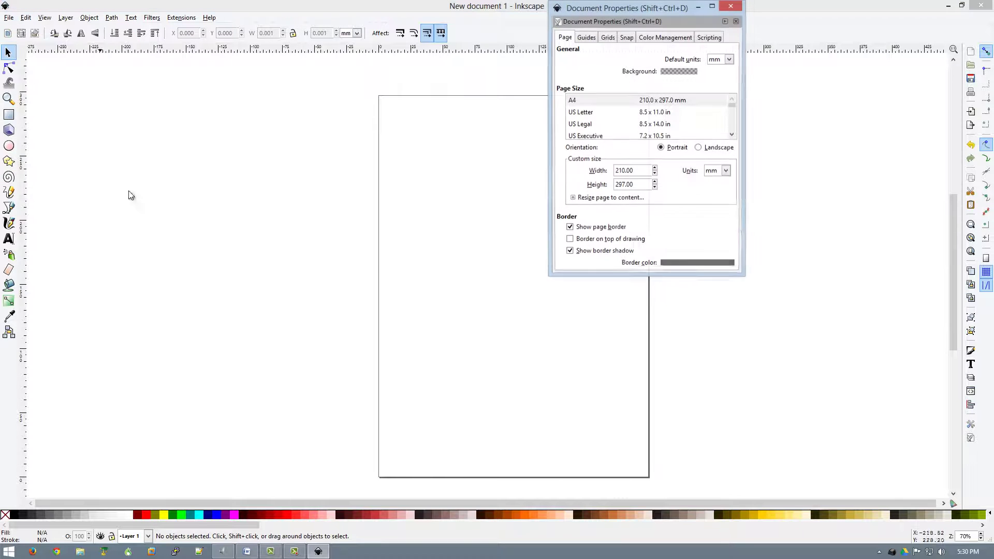
left_click(729, 61)
left_click(732, 65)
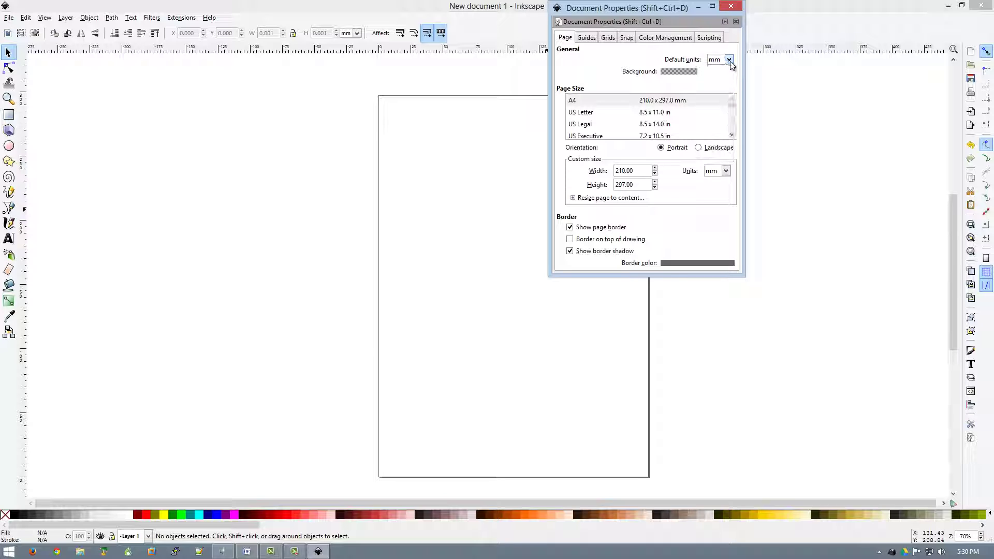
left_click(730, 62)
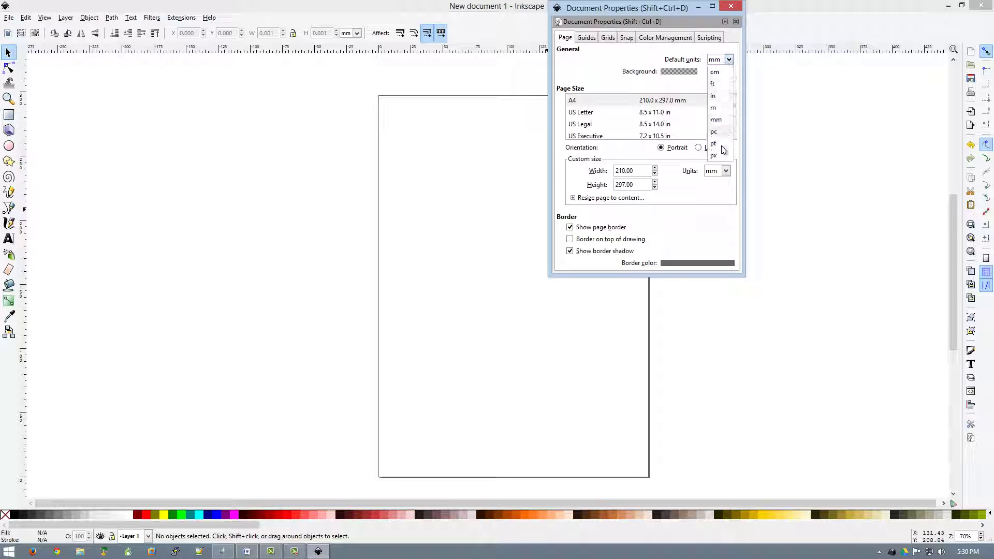
left_click(730, 61)
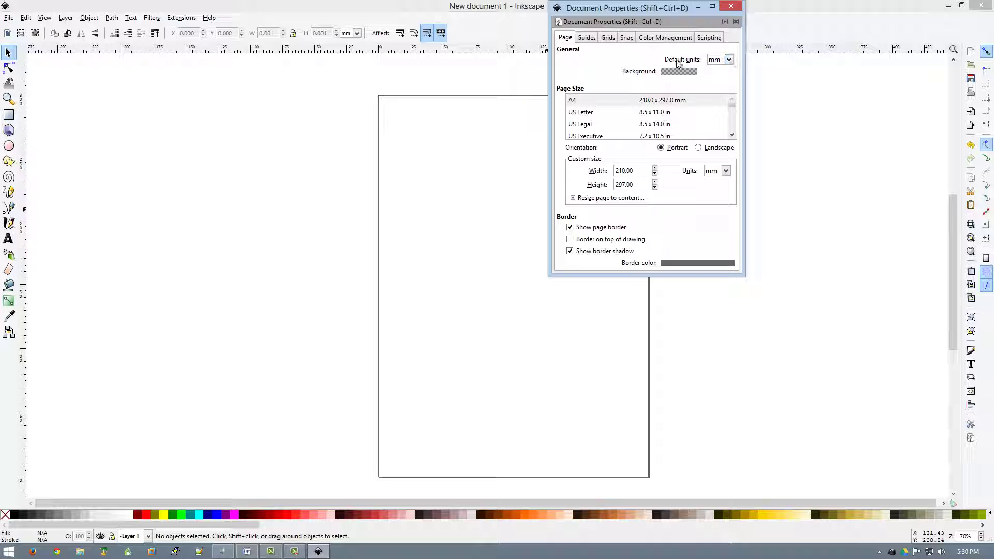
left_click(730, 8)
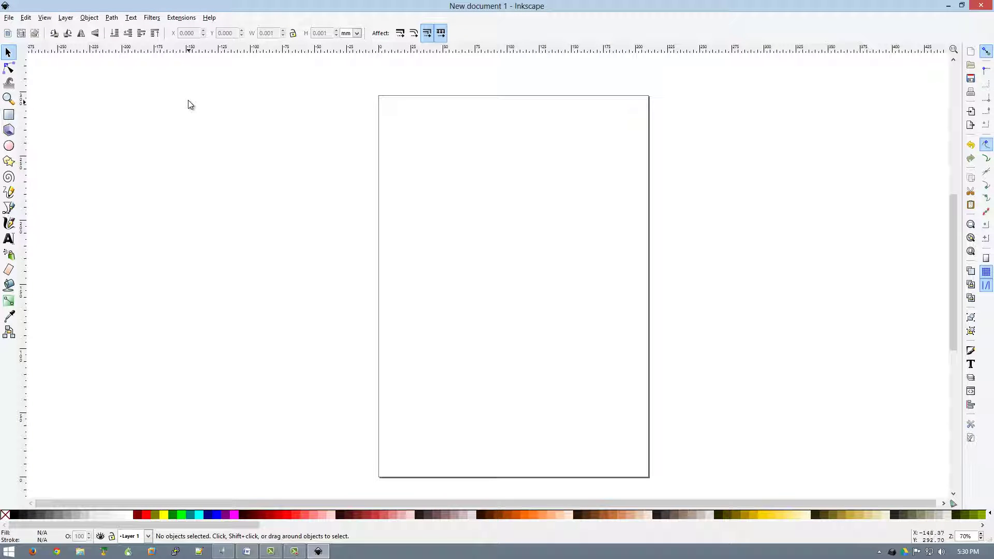
Render a 20-tooth gear with circular pitch 30 and pressure angle 10, then select it
left_click(178, 19)
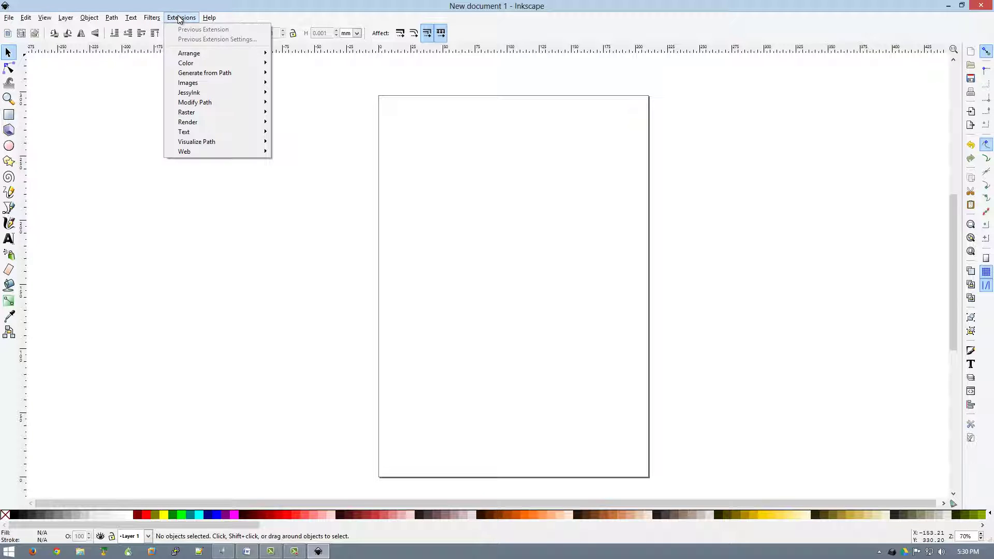
mouse_move(208, 122)
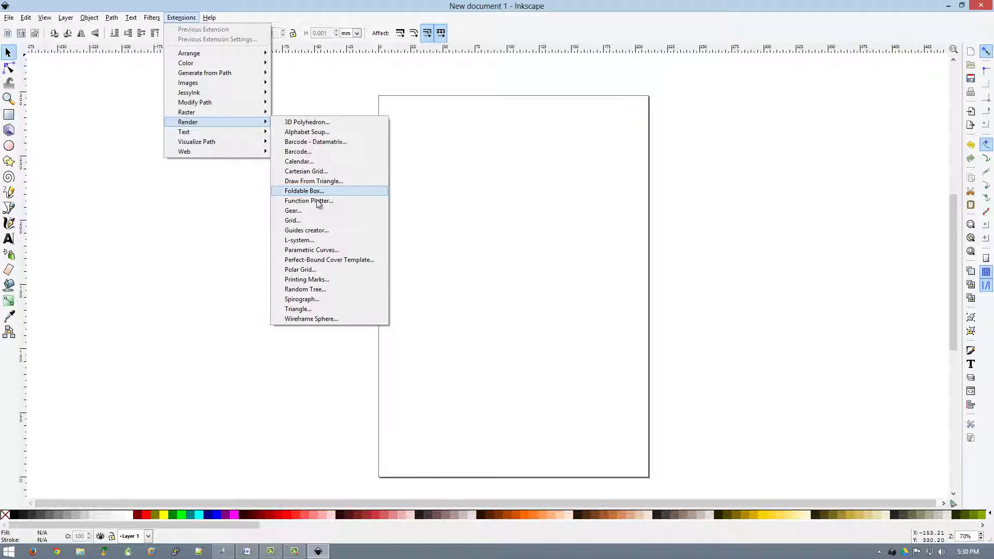
left_click(293, 212)
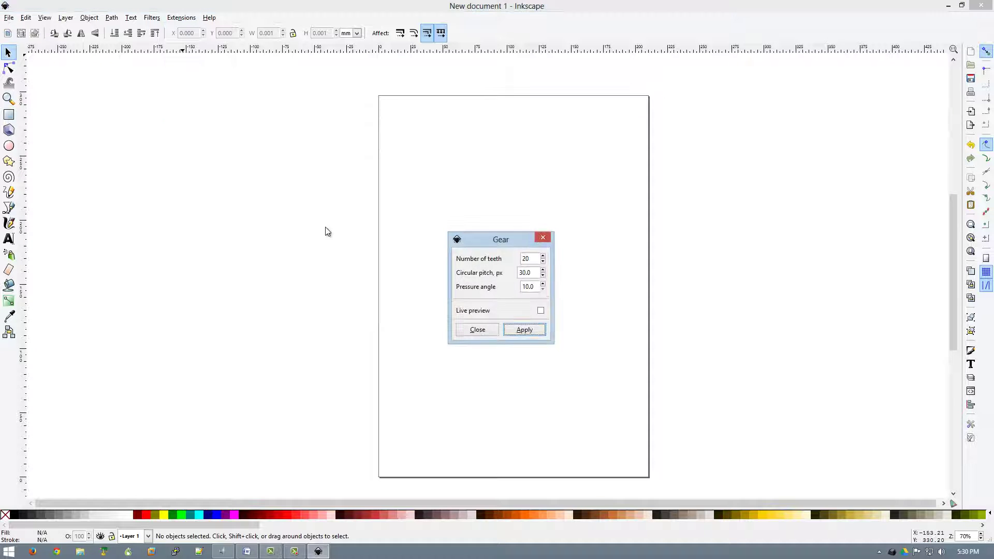
left_click_drag(497, 244, 609, 234)
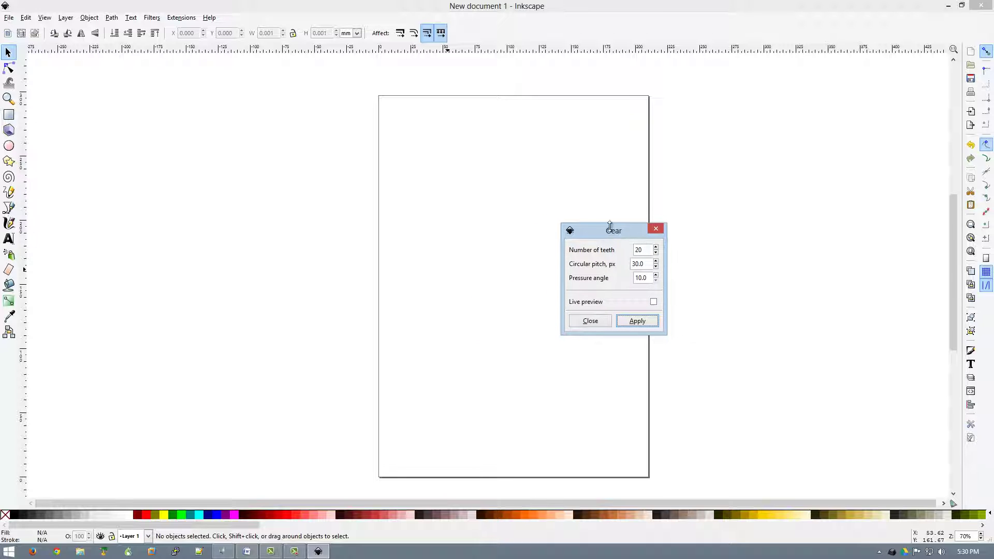
left_click(654, 303)
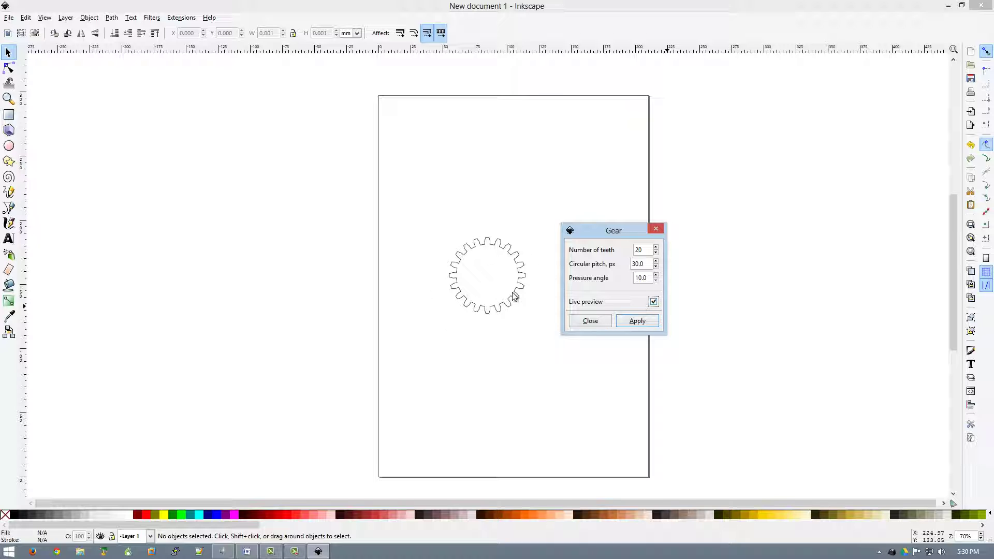
left_click(656, 248)
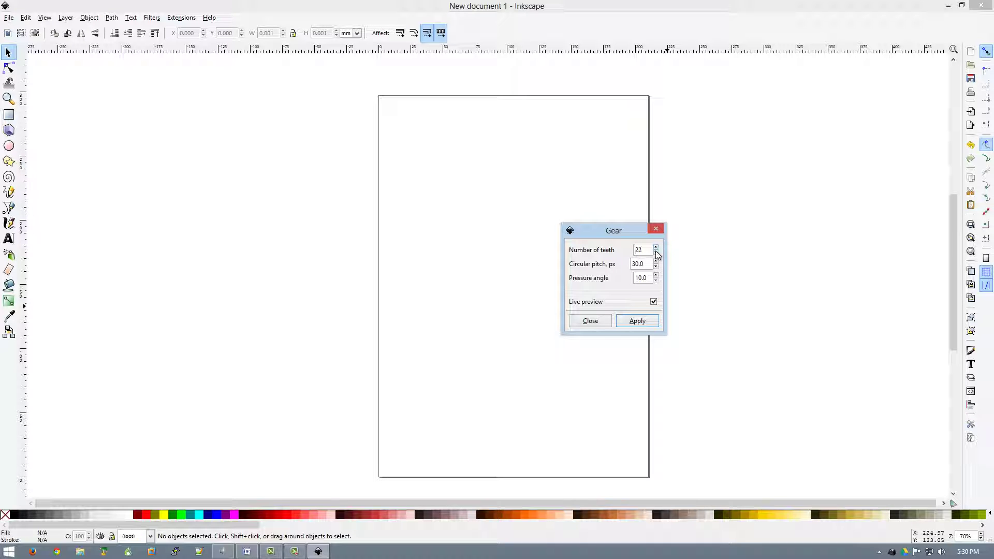
left_click(656, 248)
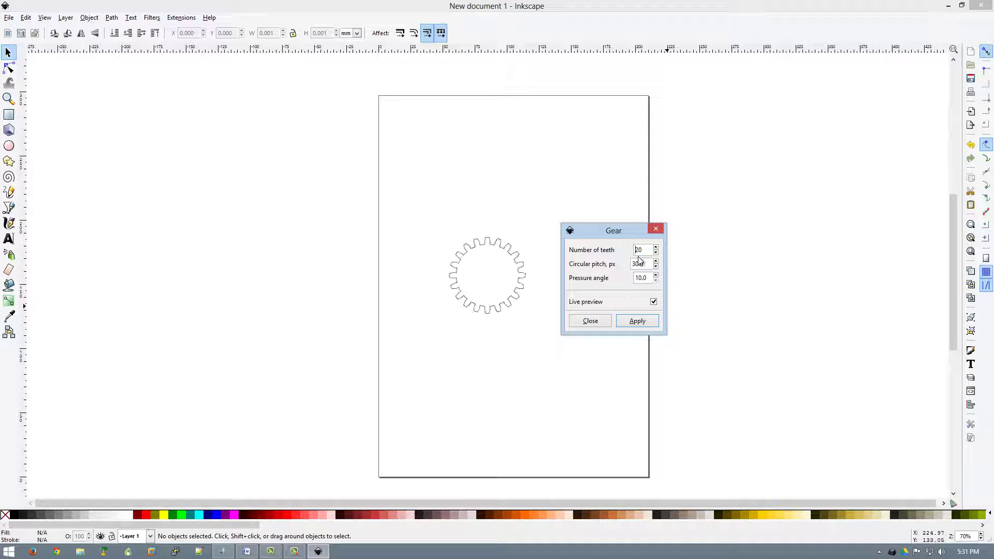
left_click(637, 323)
left_click(593, 321)
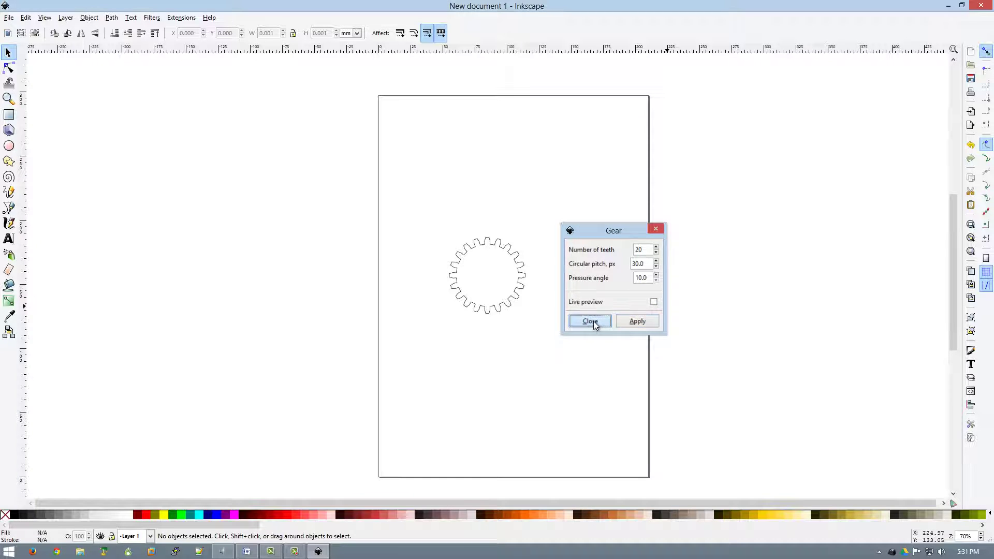
left_click(516, 257)
Move the gear to the page's bottom-left corner and ungroup it into a single path
left_click_drag(516, 257, 449, 420)
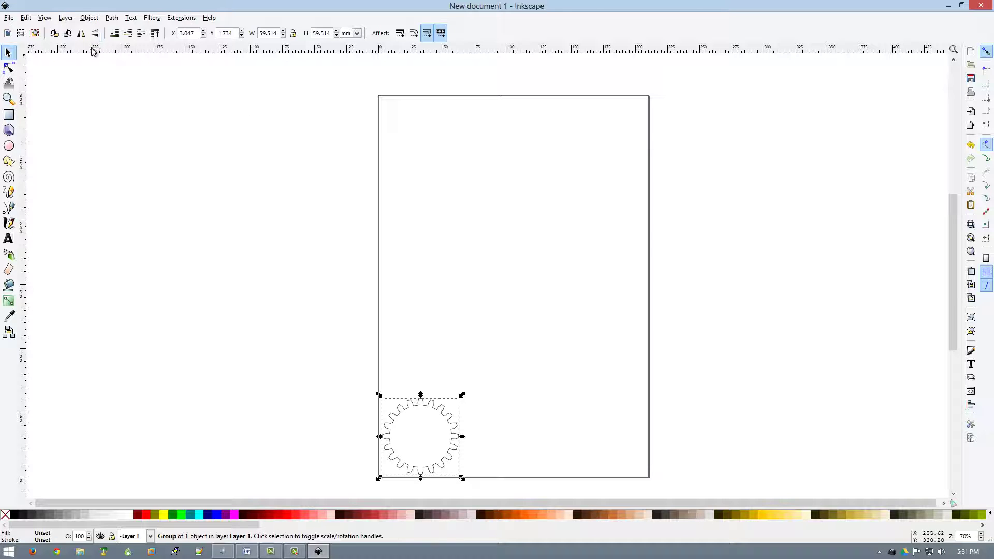
left_click(89, 17)
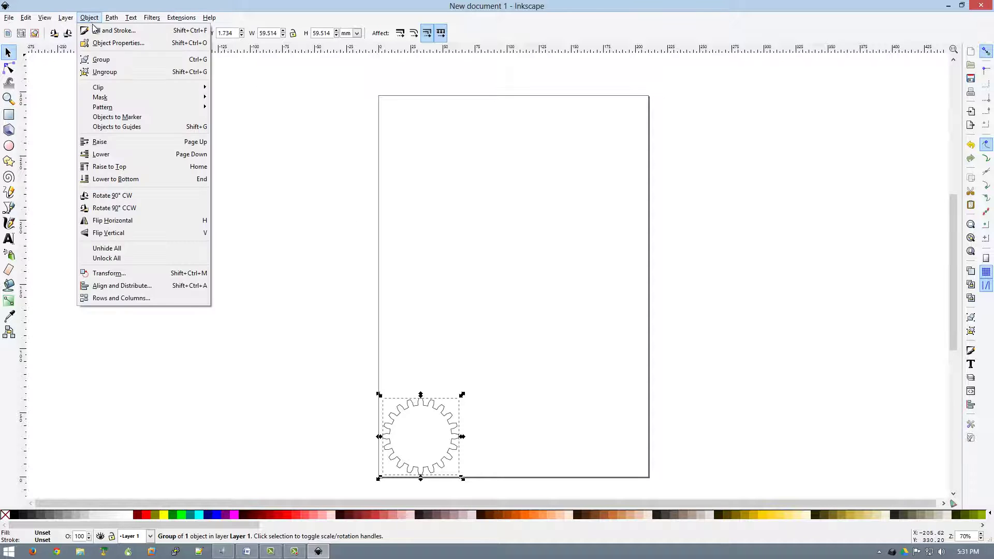
left_click(104, 72)
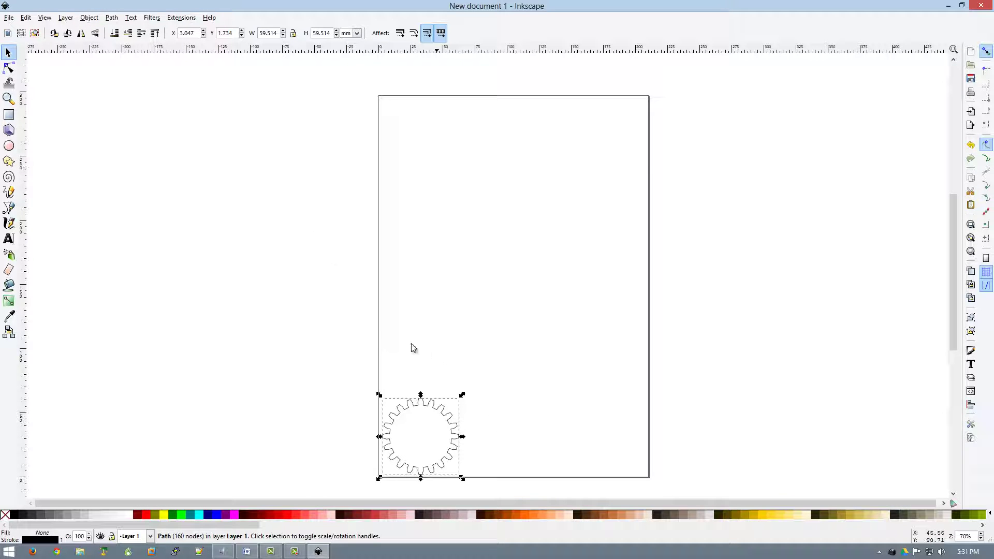
Scale the gear proportionally to 117 mm wide and tall
scroll(438, 455, "up", 2)
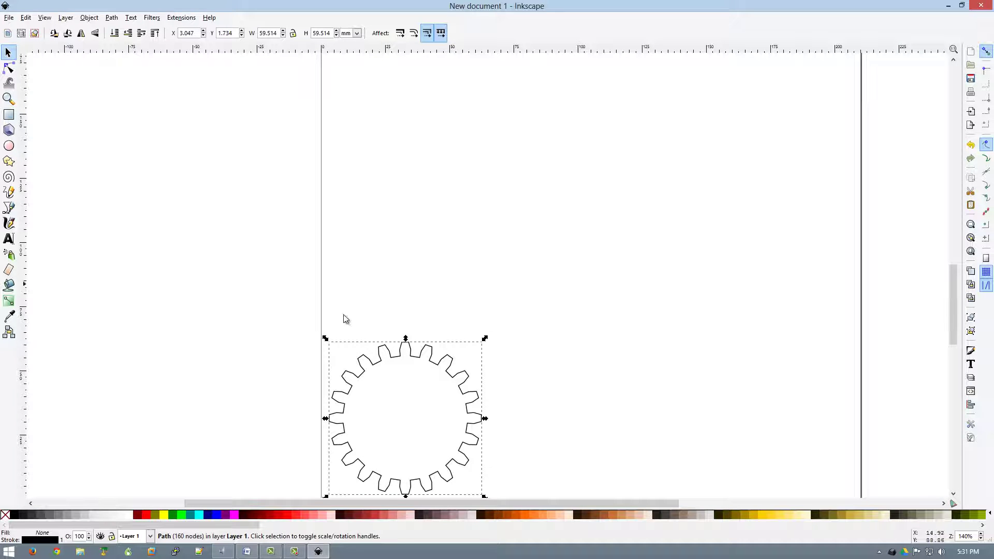
left_click(292, 34)
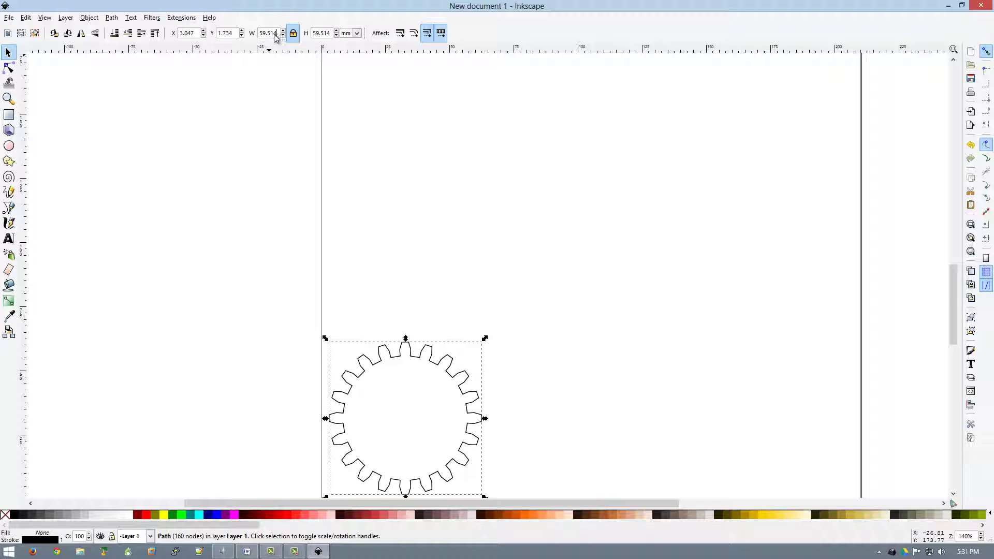
double_click(275, 34)
type("117")
key("Return")
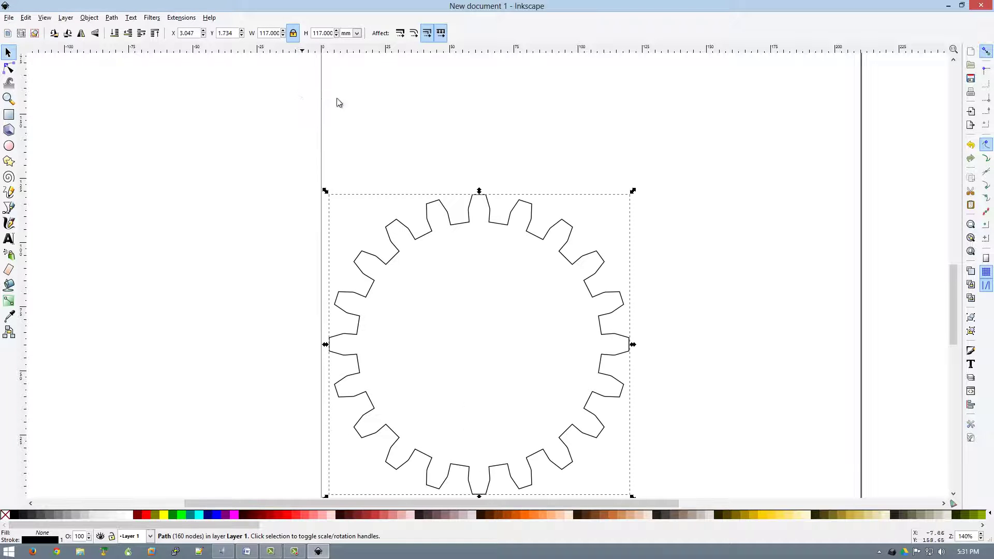
left_click(529, 143)
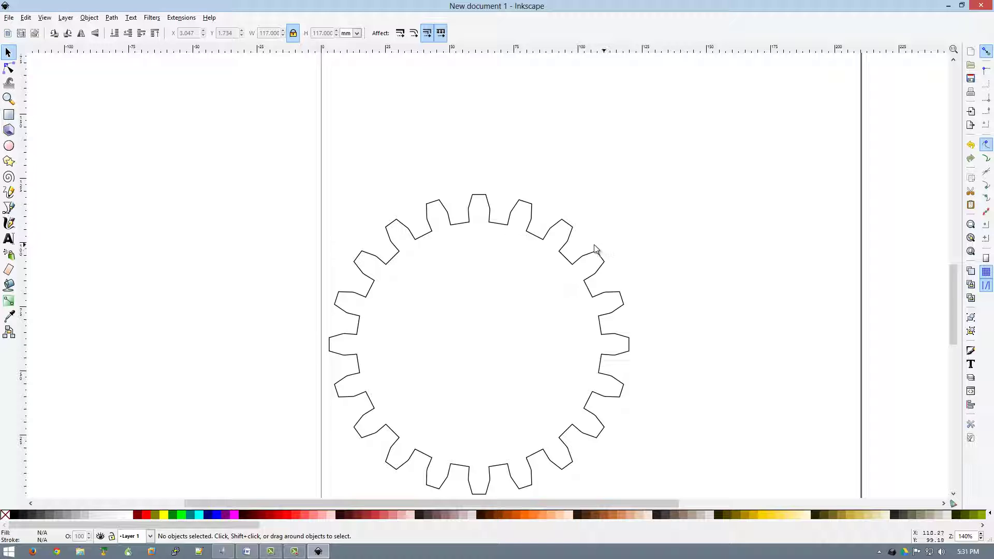
Draw a circle to the right of the gear
left_click(9, 146)
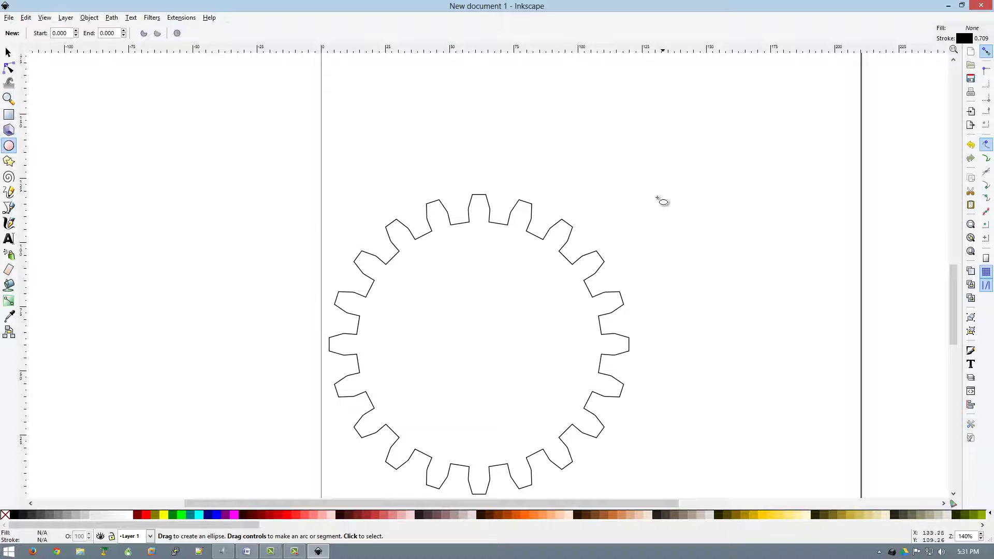
left_click_drag(647, 185, 866, 406)
left_click(9, 53)
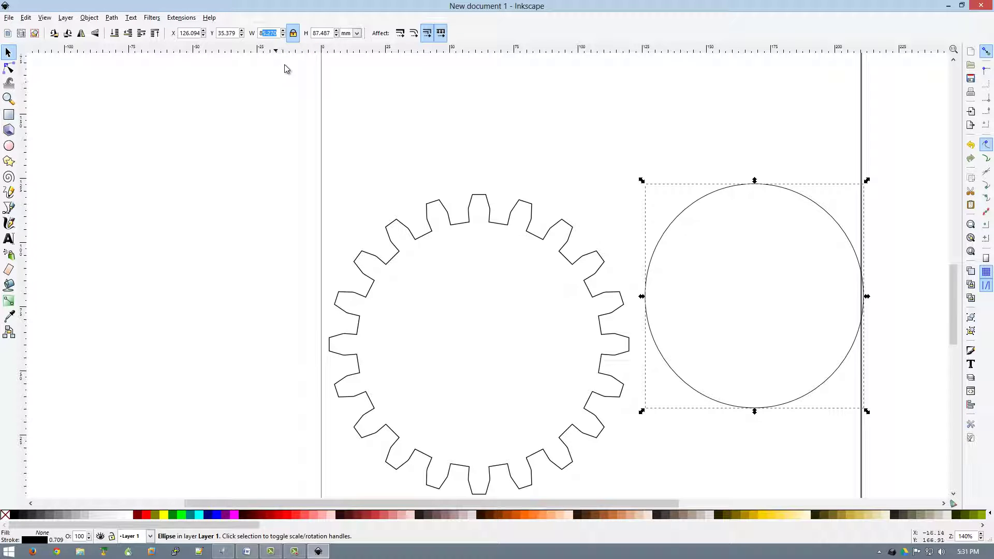
Resize the circle to exactly 84 × 84 mm with proportions relocked
left_click(293, 34)
left_click(274, 33)
key("Return")
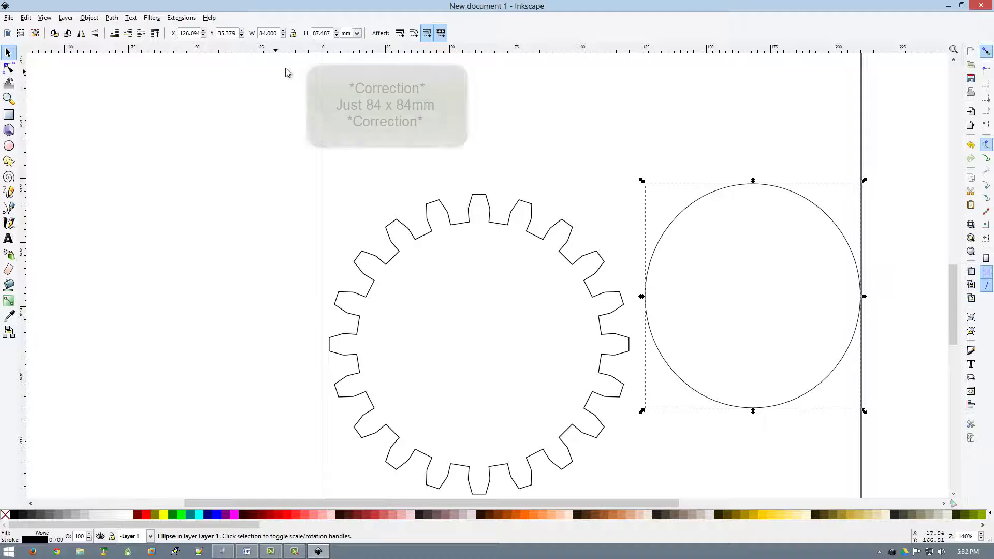
triple_click(322, 33)
type("84")
key("Return")
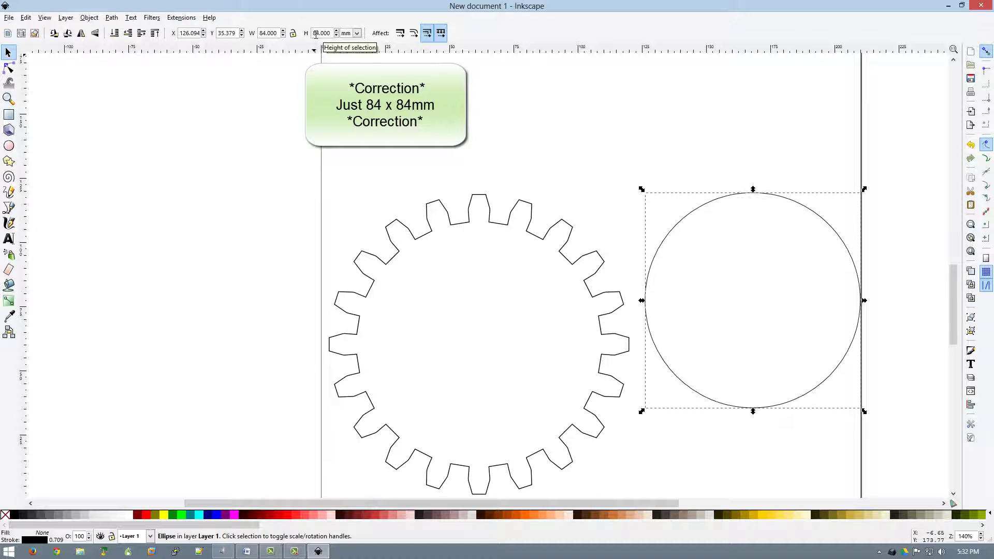
left_click(294, 33)
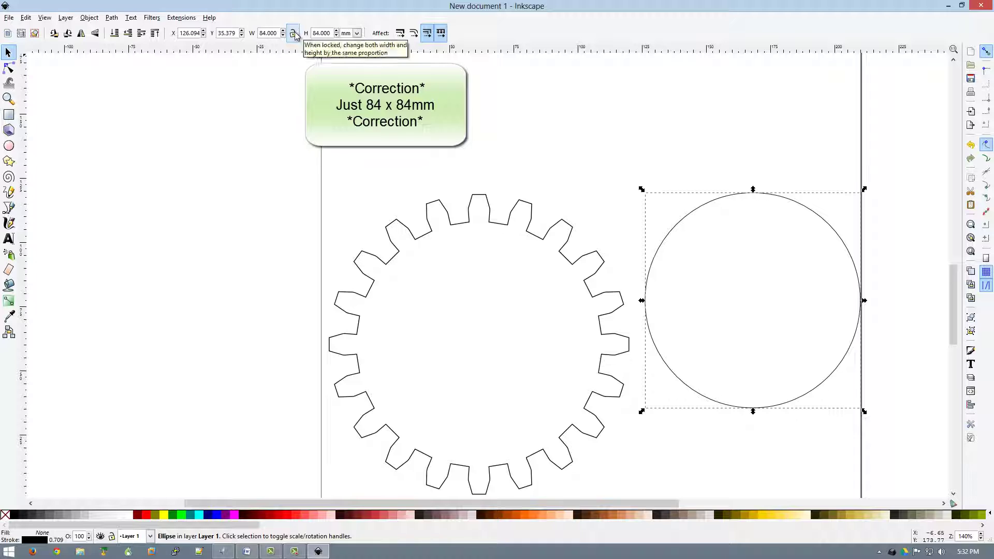
left_click(590, 189)
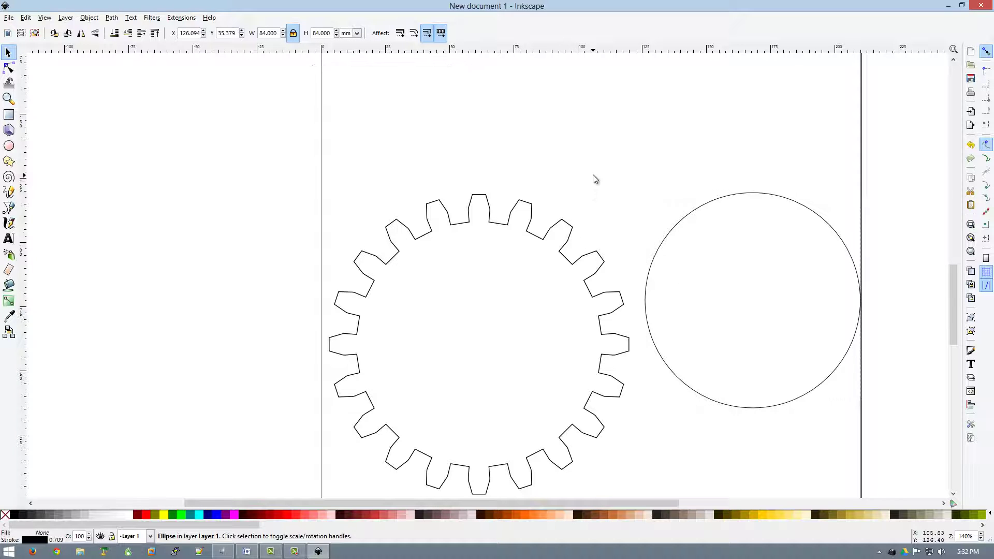
Paste a copy of the 84 mm circle into the gear and shrink it to 80 mm
left_click(667, 239)
key("ctrl+c")
left_click(597, 204)
key("ctrl+v")
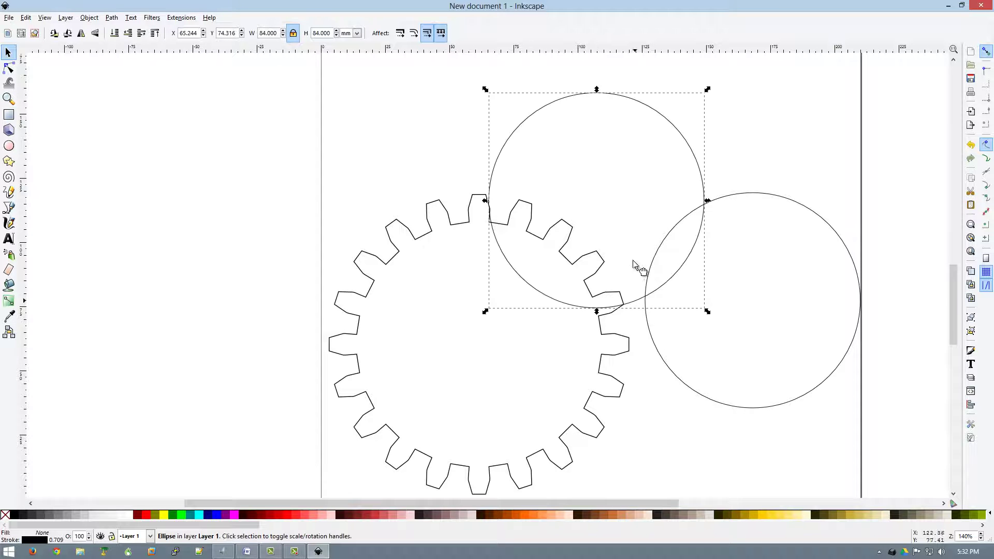
left_click_drag(636, 301, 519, 442)
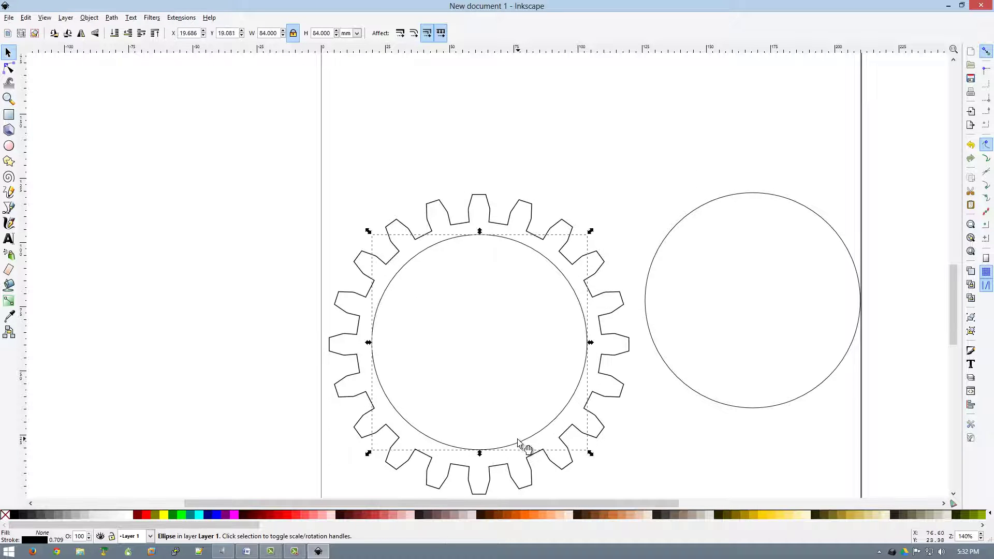
left_click(265, 33)
key("BackSpace")
type("0")
key("Return")
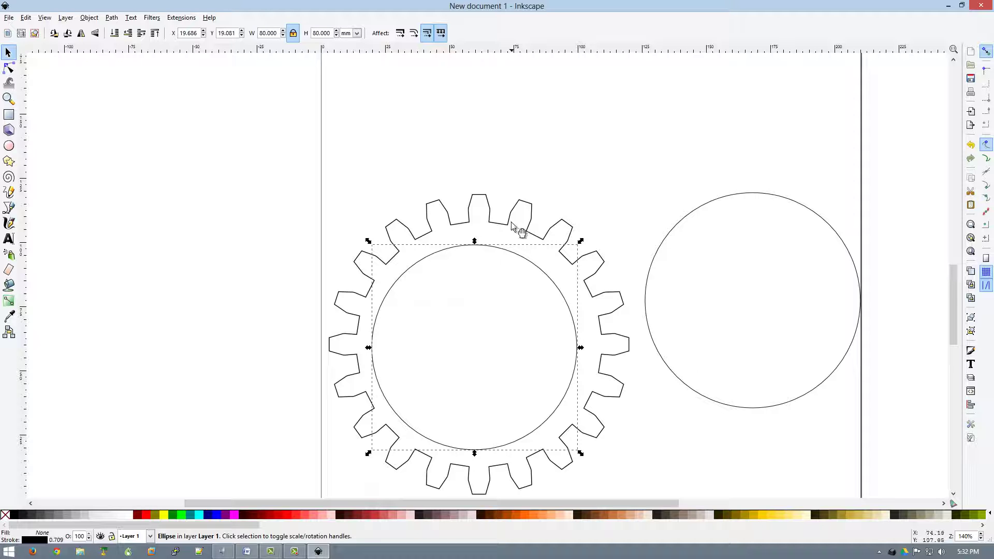
Centre the 80 mm circle on the gear and subtract it to cut the hole
key("shift")
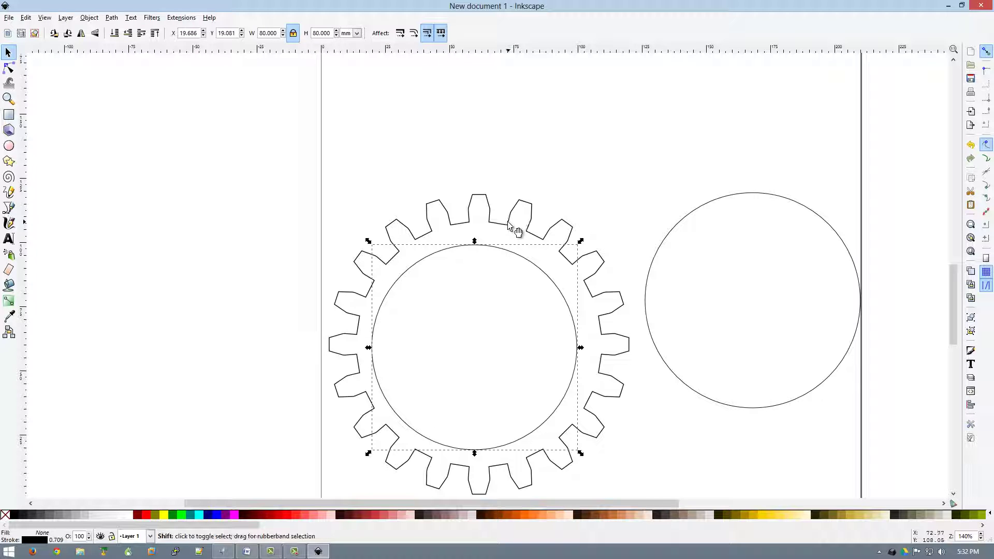
left_click(508, 224, "shift")
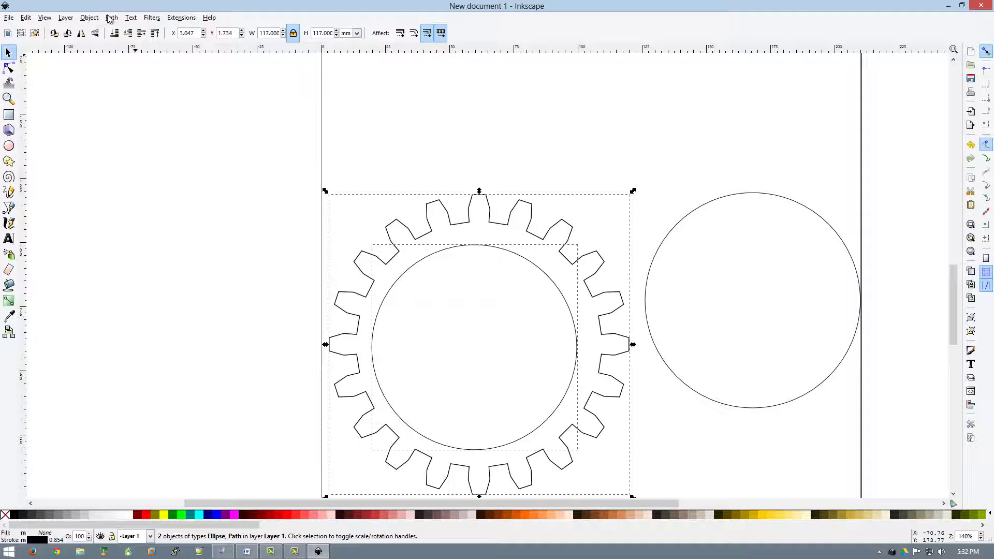
left_click(89, 18)
left_click(113, 285)
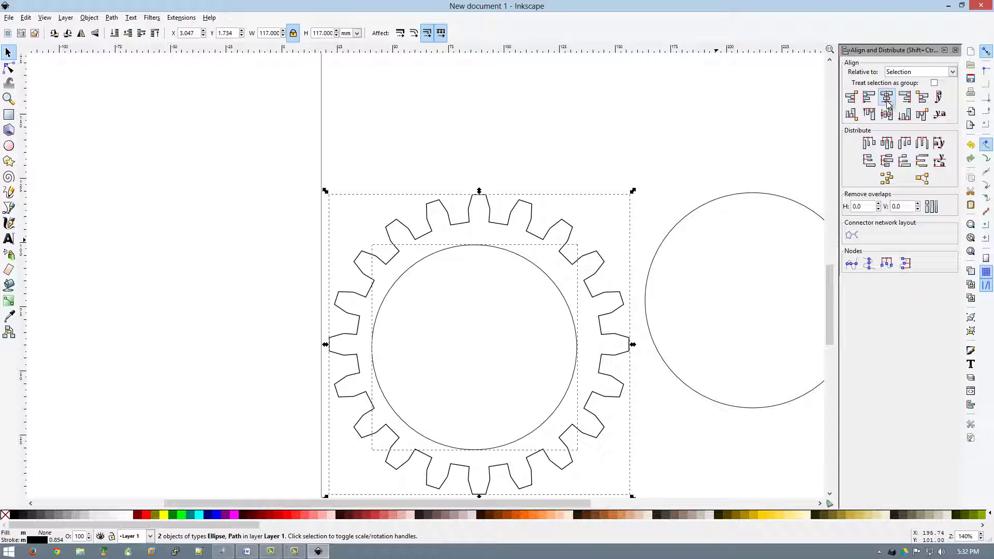
left_click(887, 98)
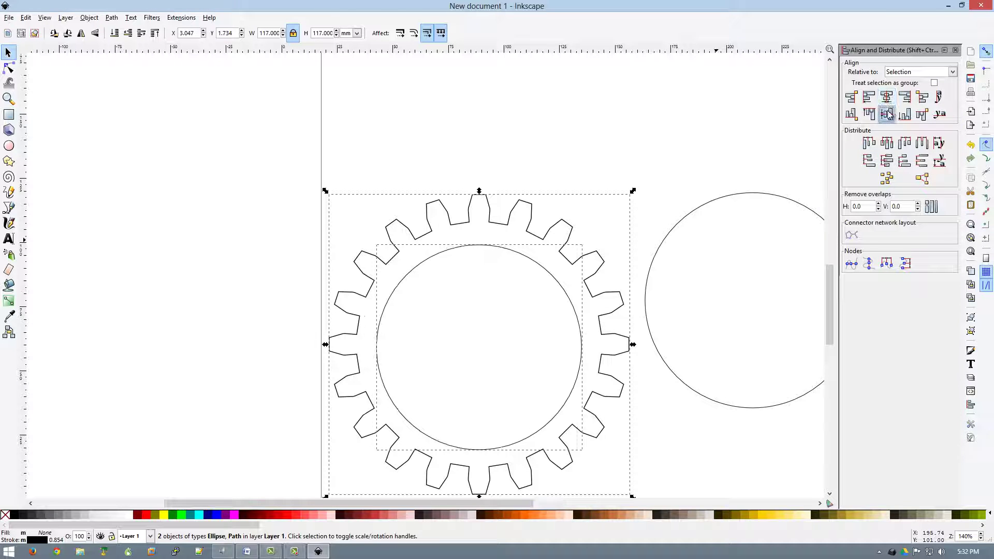
left_click(887, 114)
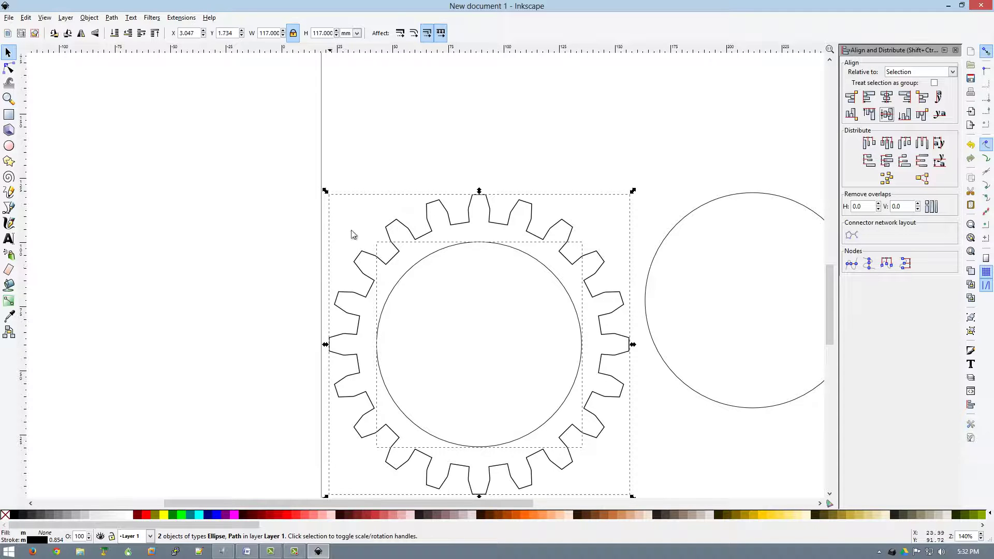
left_click(111, 18)
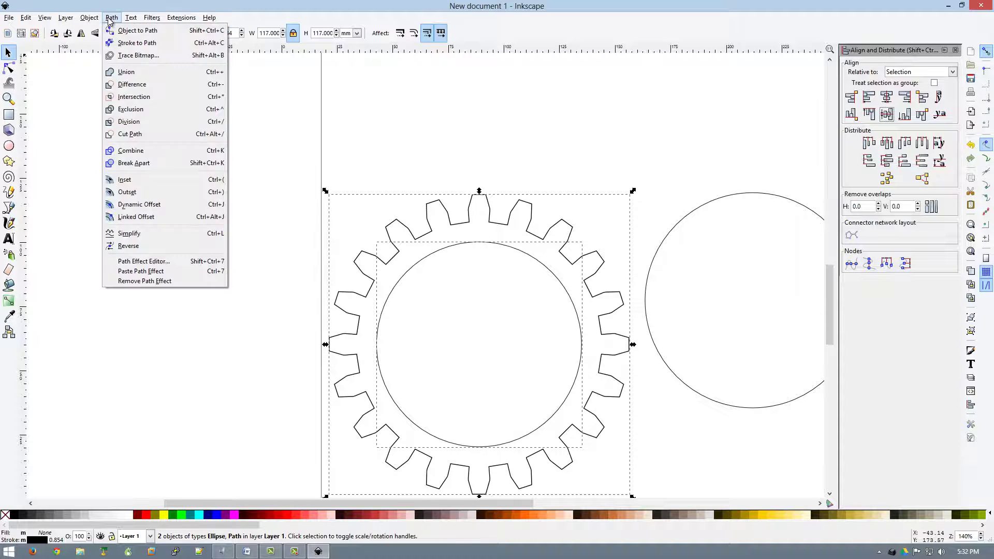
left_click(141, 88)
left_click(547, 127)
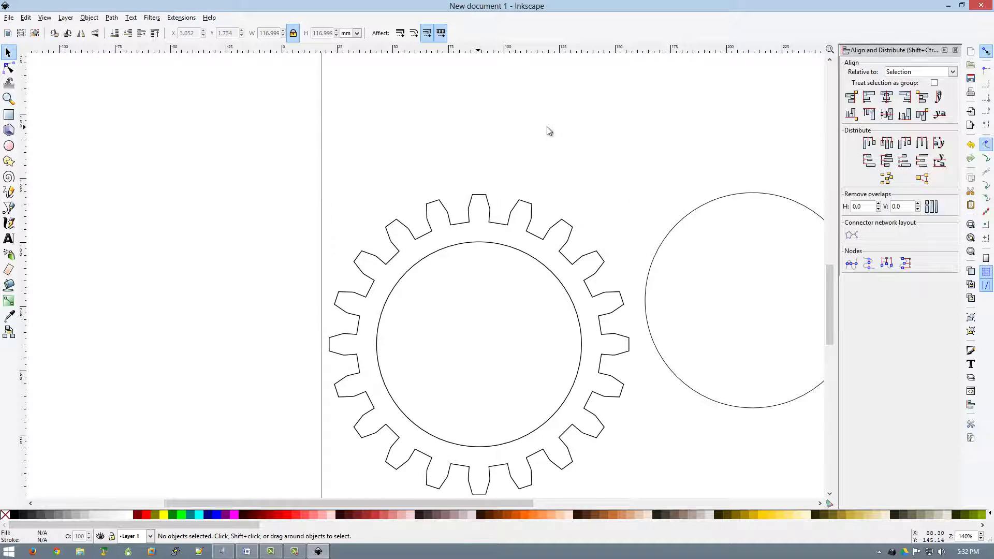
Draw a rectangle across the gear's middle and set its height to 20 mm
left_click(10, 116)
left_click_drag(371, 321, 593, 373)
left_click(8, 52)
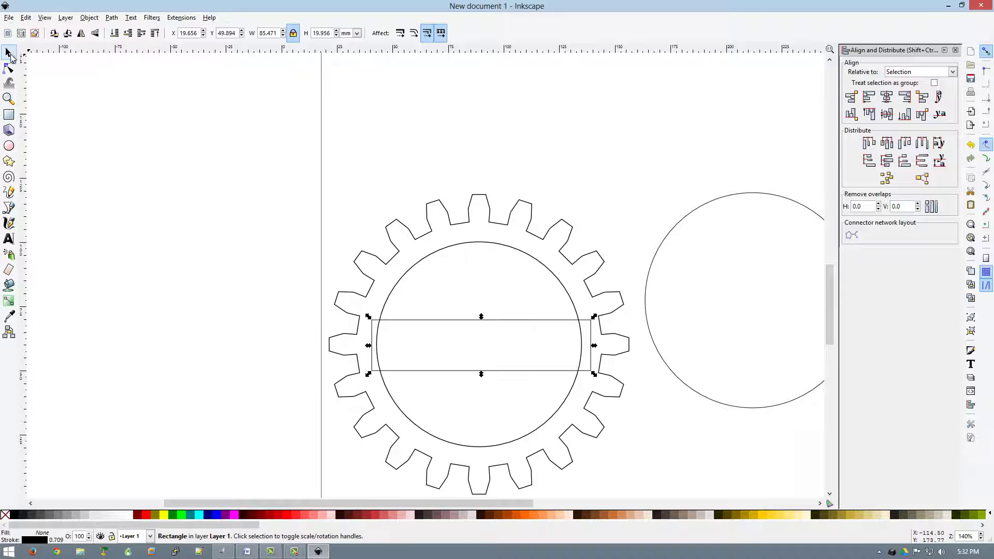
triple_click(323, 33)
type("20")
key("Return")
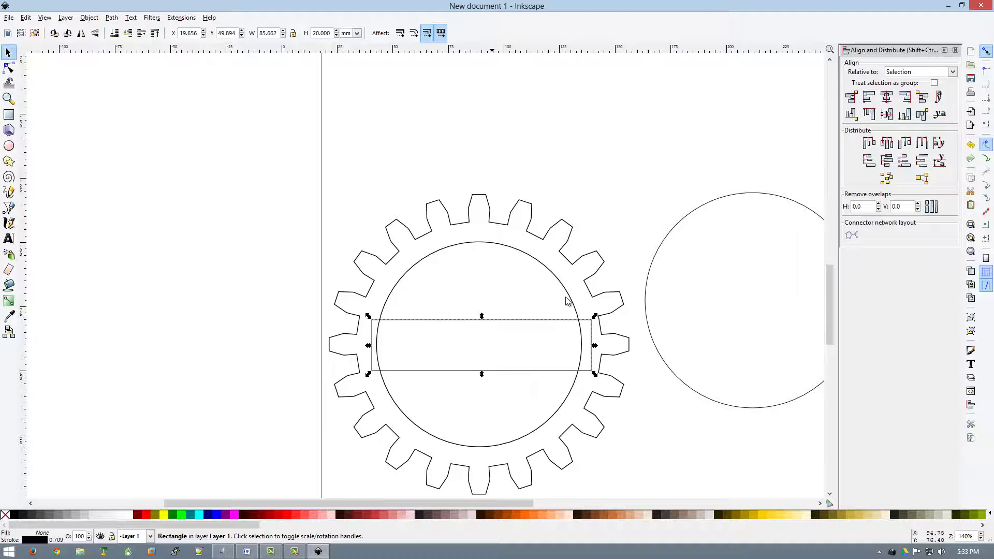
Widen the bar to about 84.855 mm across the hole and centre it on the gear
left_click(604, 372)
left_click(593, 351)
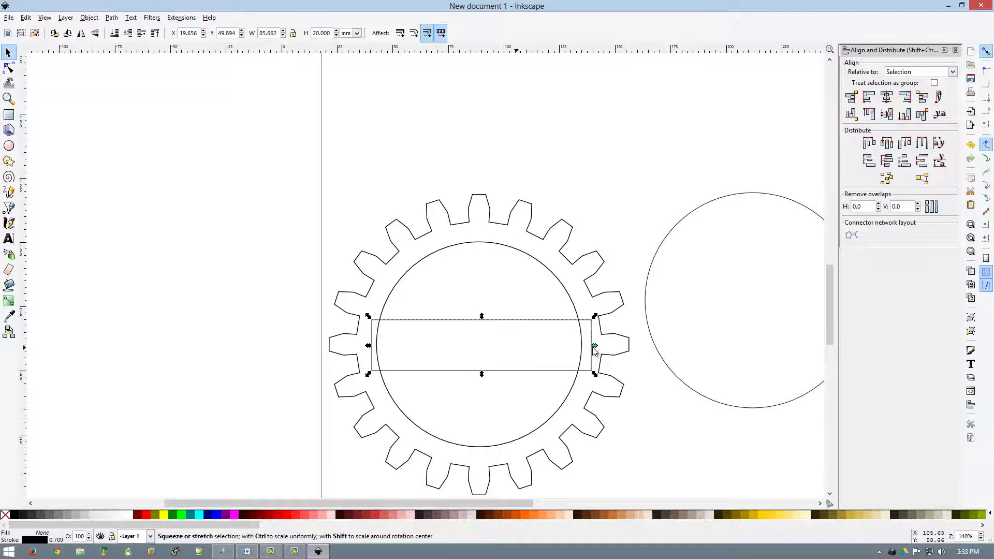
mouse_move(595, 347)
left_mouse_down()
mouse_move(580, 344)
mouse_move(592, 344)
left_mouse_up()
mouse_move(593, 347)
left_mouse_down()
mouse_move(610, 347)
mouse_move(594, 346)
left_mouse_up()
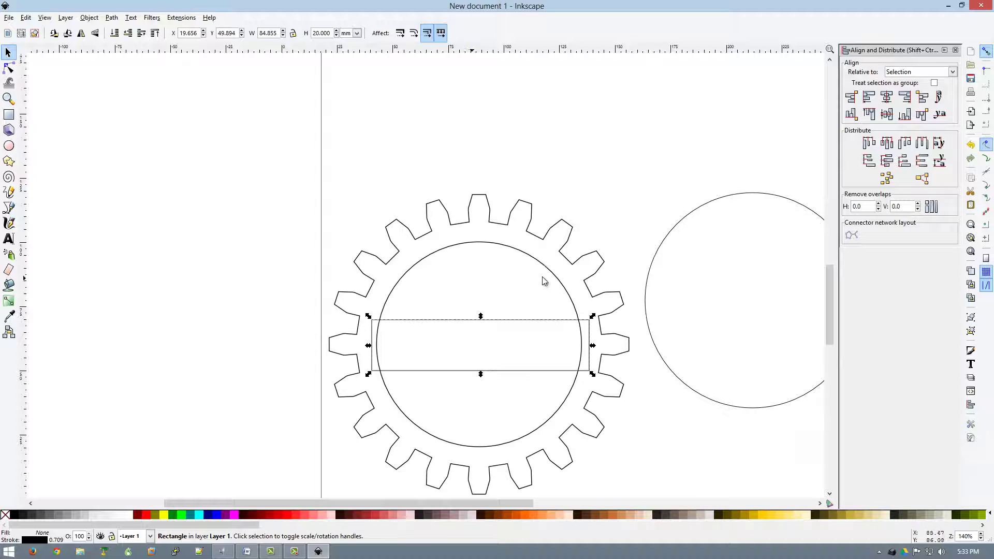
left_click(548, 236, "shift")
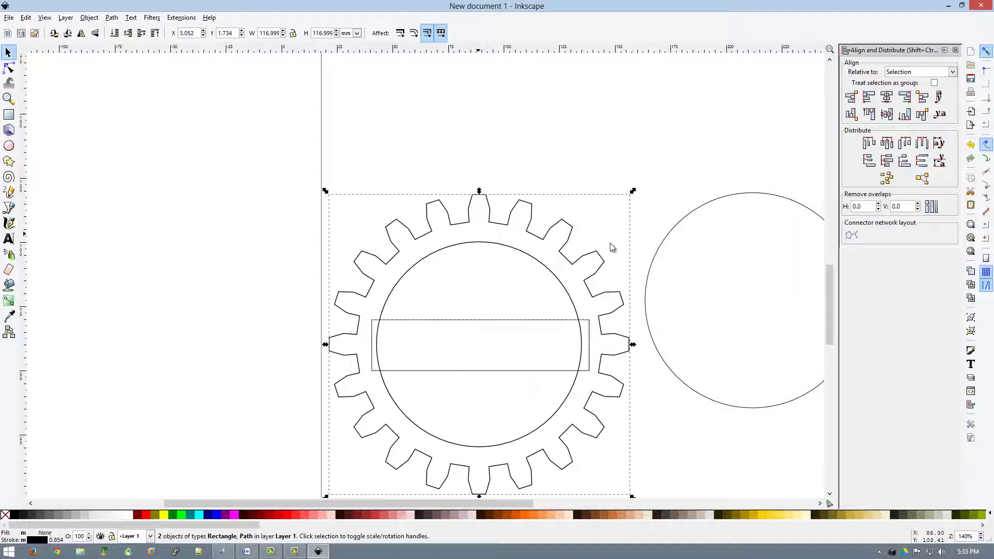
left_click(887, 114)
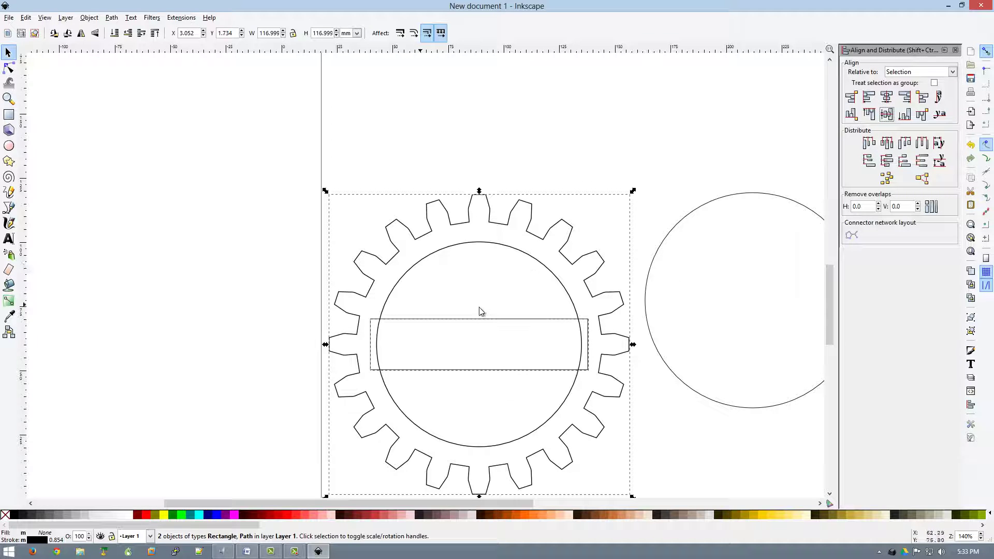
left_click(637, 234)
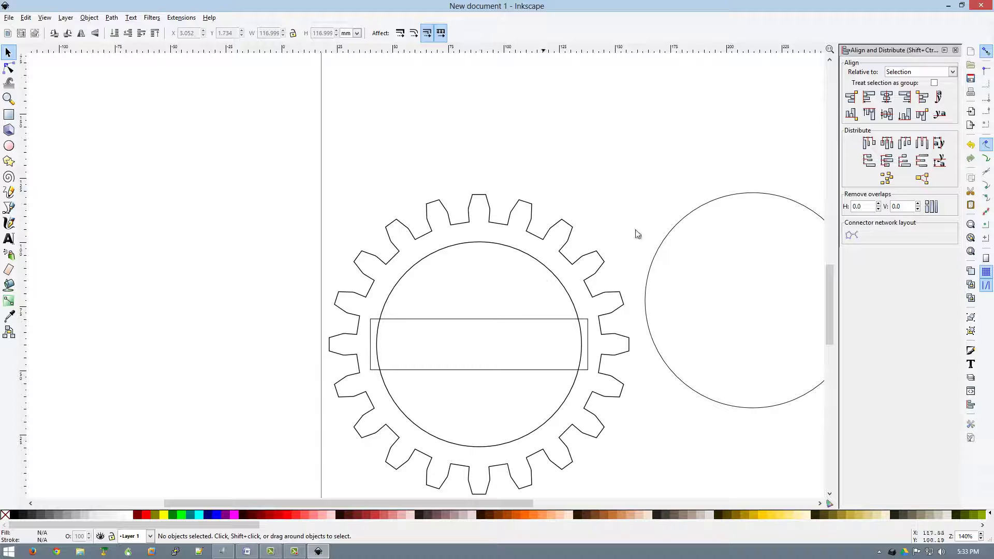
left_click(512, 319)
Duplicate the bar and rotate the copy 90° over the gear's centre
key("ctrl+c")
key("ctrl+v")
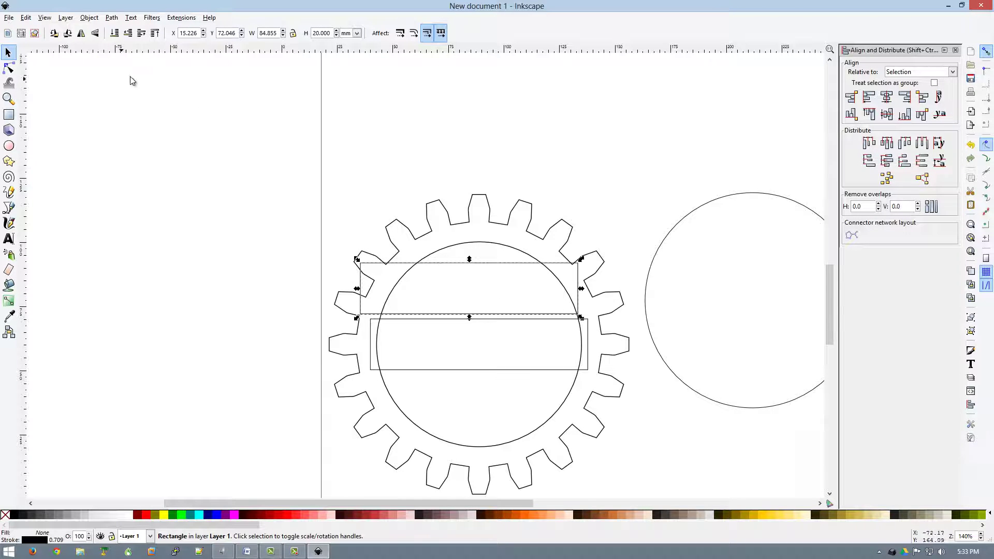
left_click(67, 33)
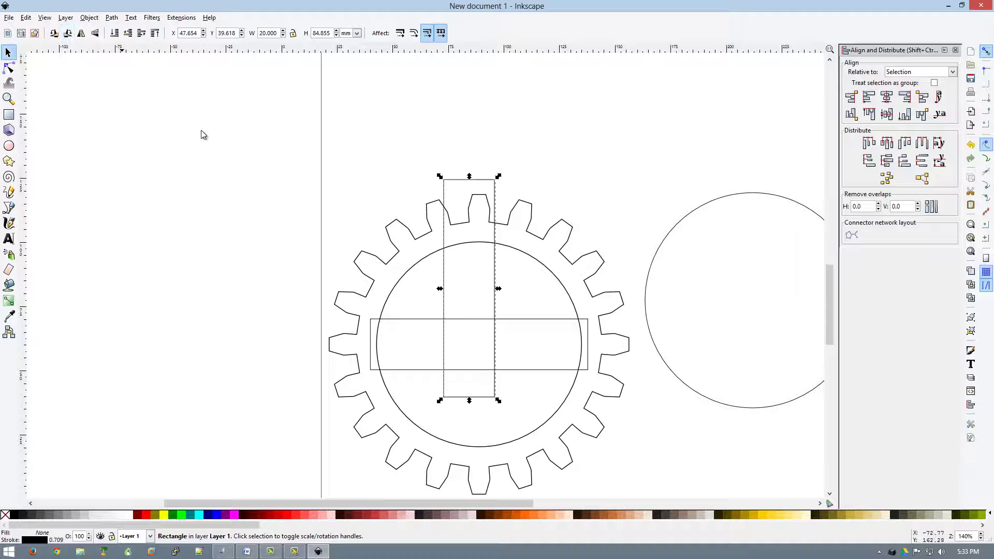
left_click_drag(496, 262, 511, 321)
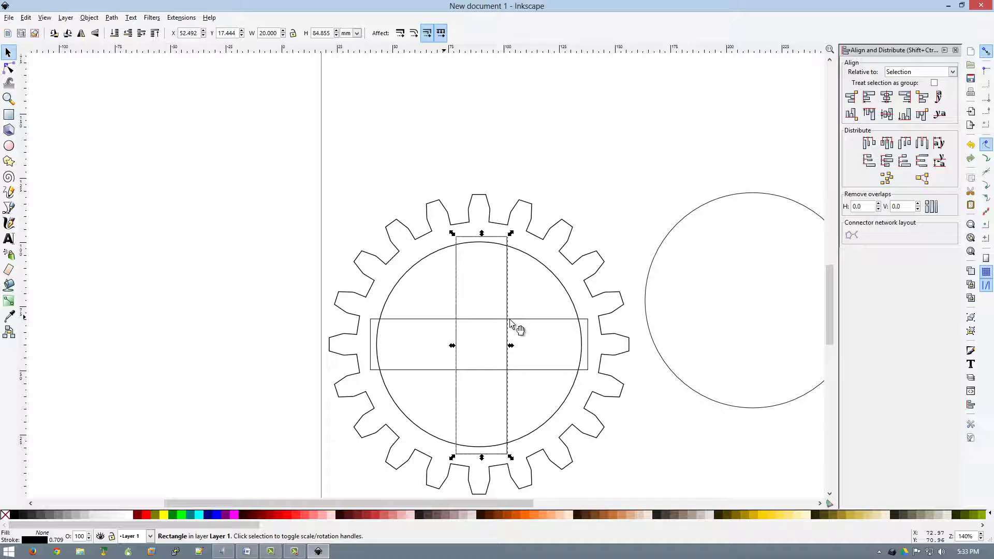
Centre both bars on the gear and union them with it
left_click(535, 331, "shift")
left_click(587, 268, "shift")
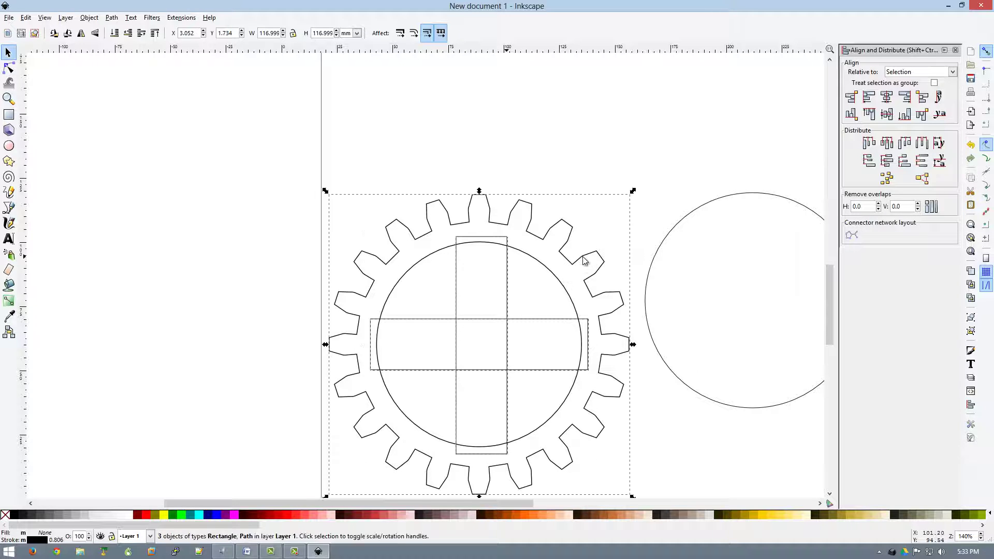
left_click(888, 98)
left_click(887, 114)
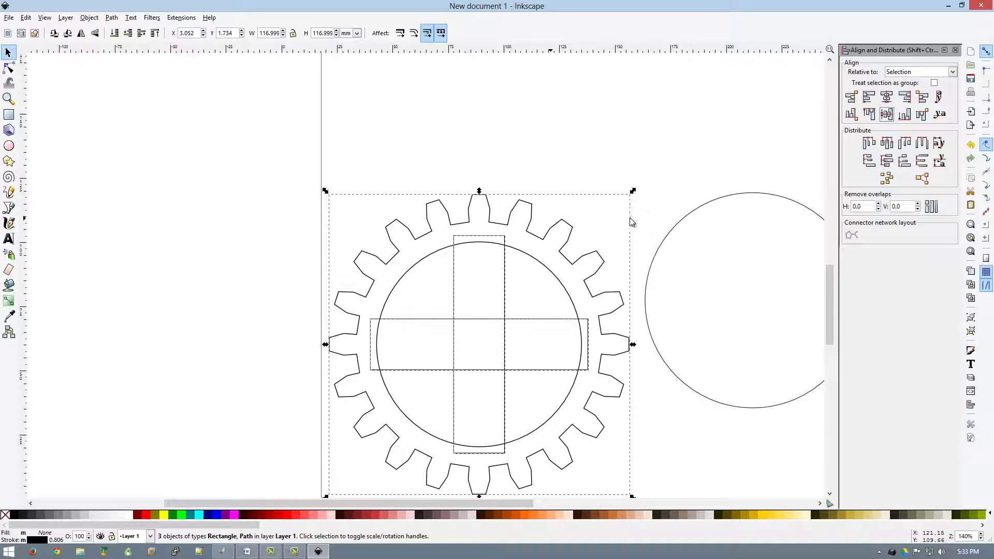
left_click(112, 18)
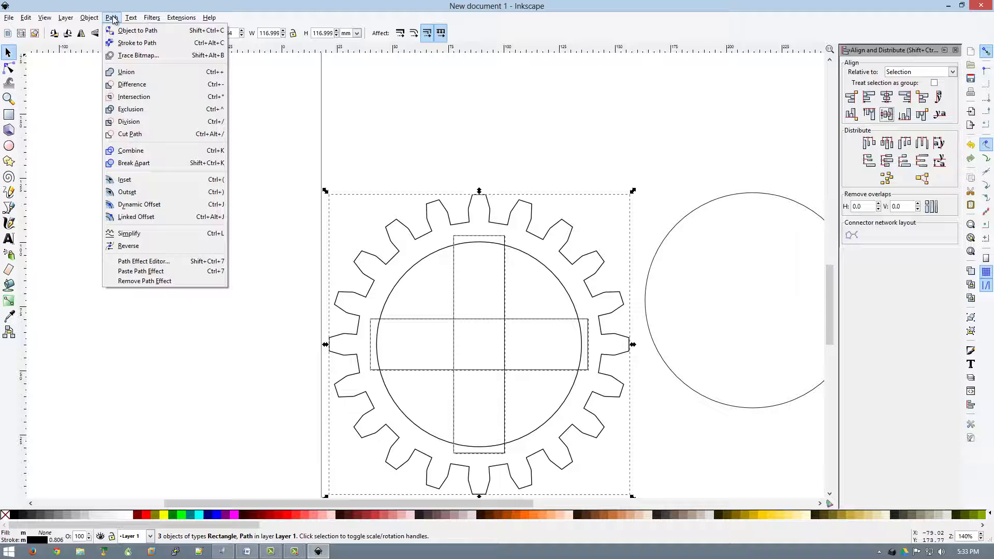
left_click(126, 72)
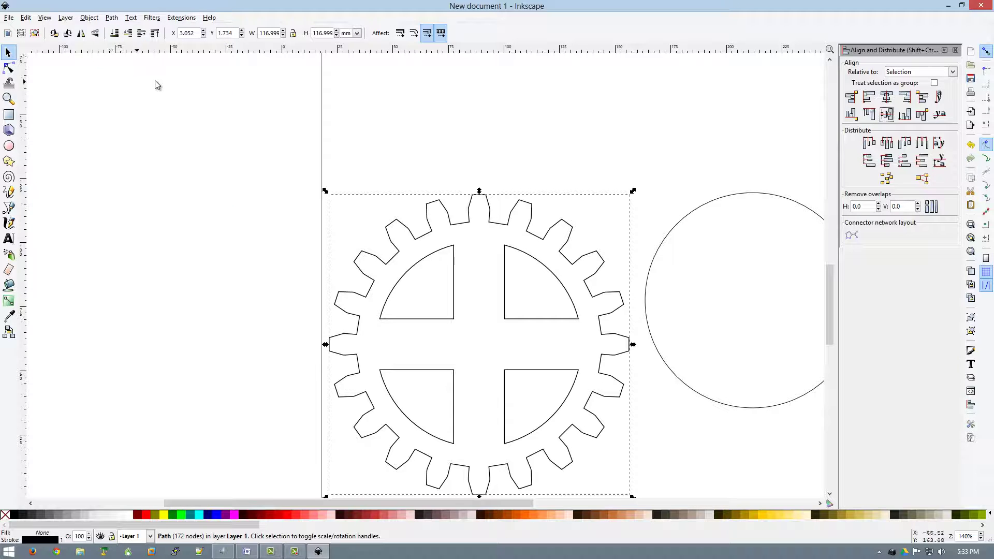
Paste a copy of the large circle and resize it to 40 × 40 mm
left_click(502, 144)
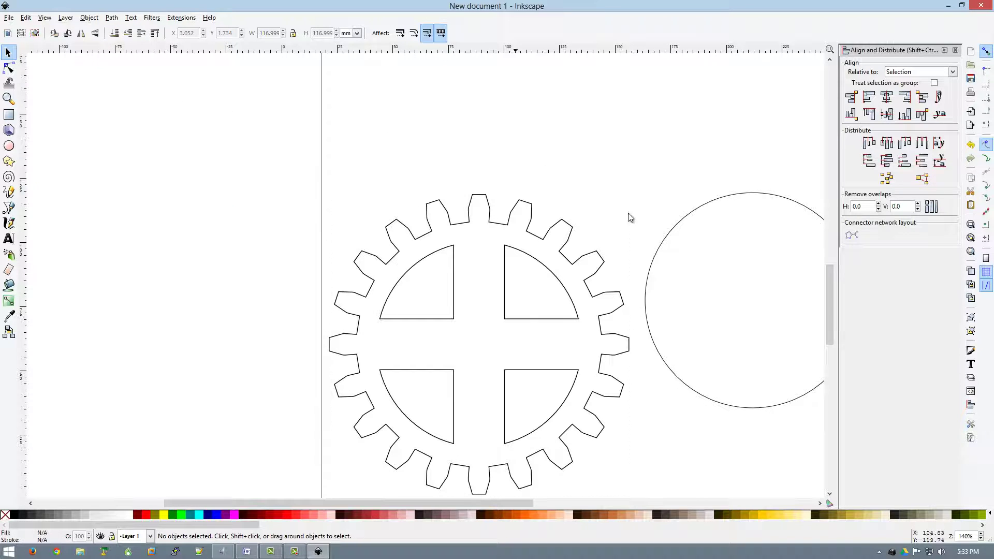
left_click(673, 235)
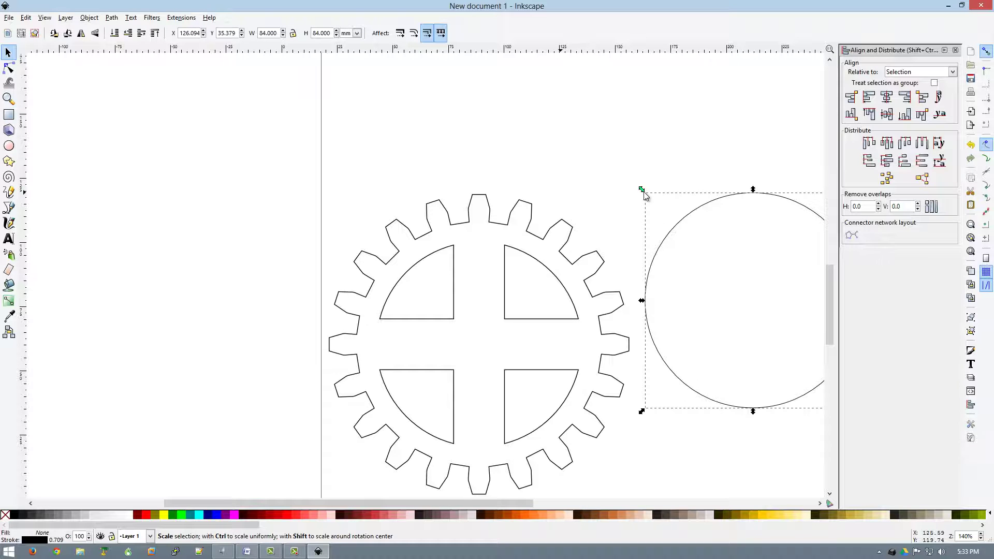
key("ctrl")
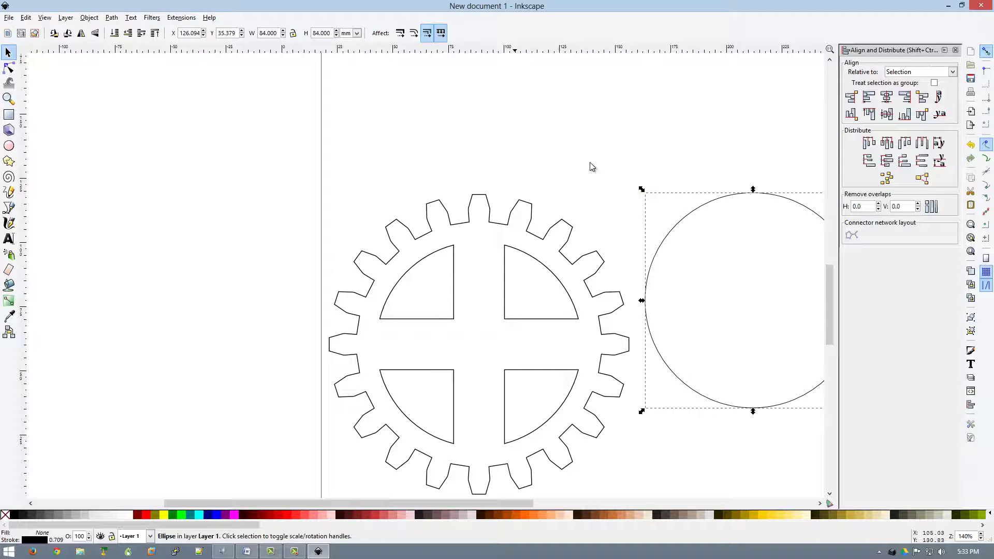
key("ctrl+v")
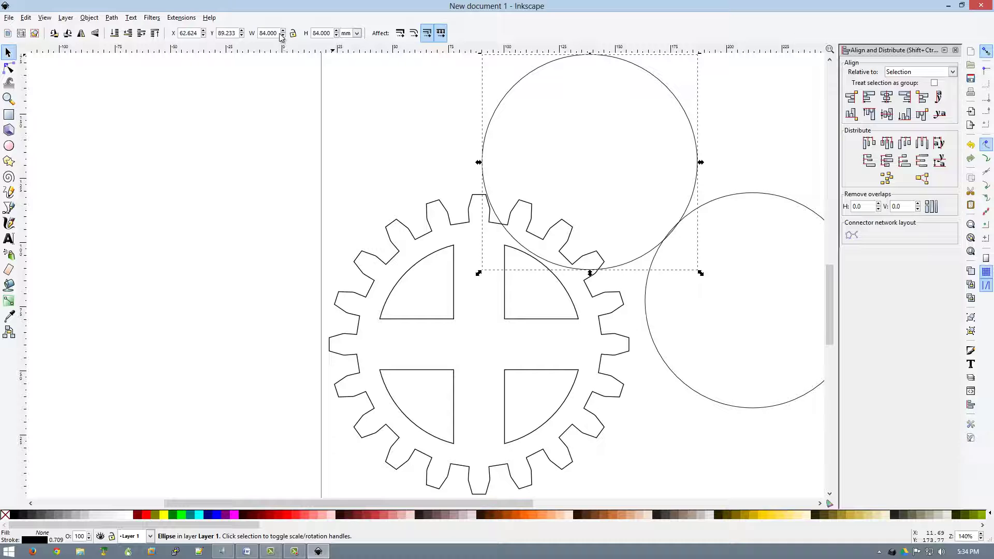
left_click_drag(273, 33, 259, 33)
type("40")
key("Return")
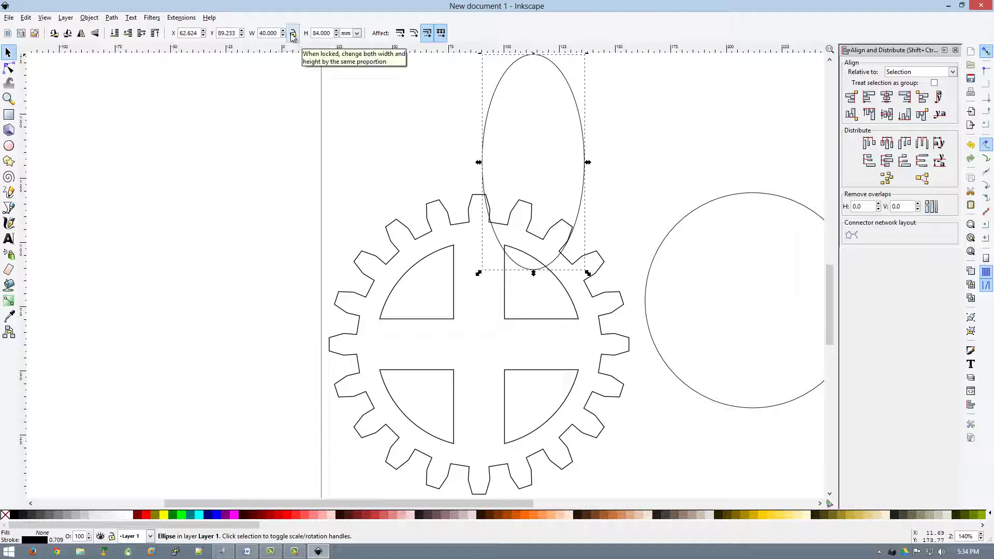
left_click(293, 33)
left_click(294, 34)
key("Tab")
type("4")
key("Return")
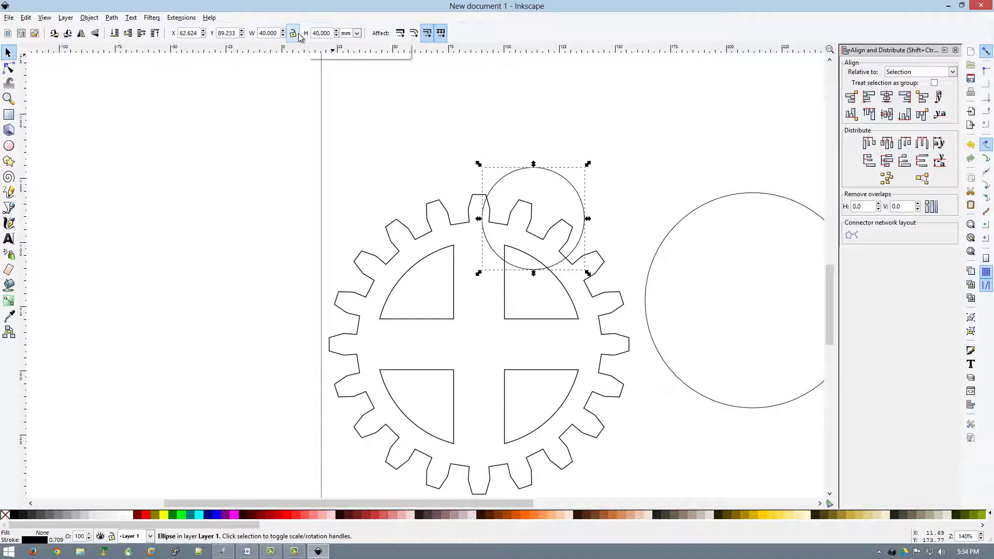
left_click(293, 33)
Centre the 40 mm hub circle on the gear and union them
left_click_drag(523, 174, 470, 302)
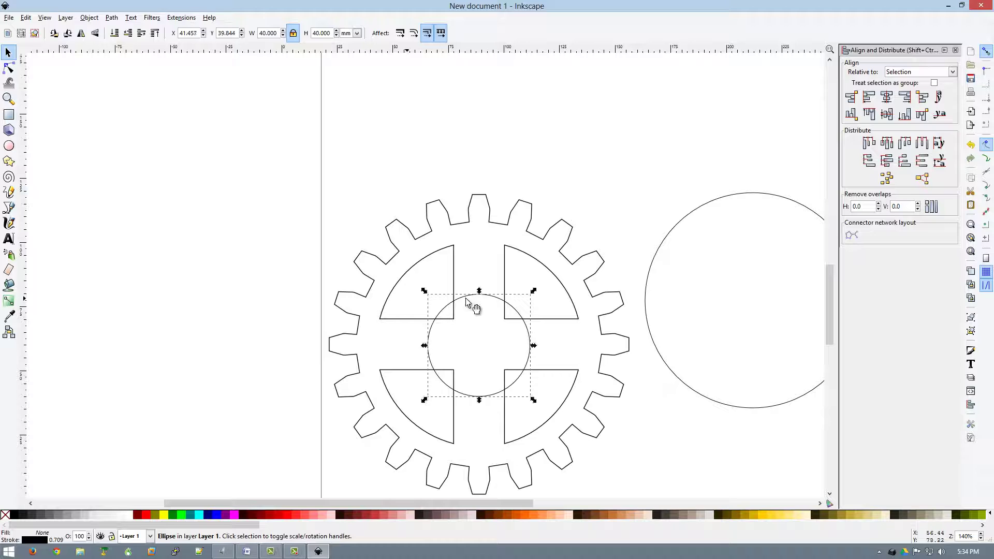
left_click(477, 224, "shift")
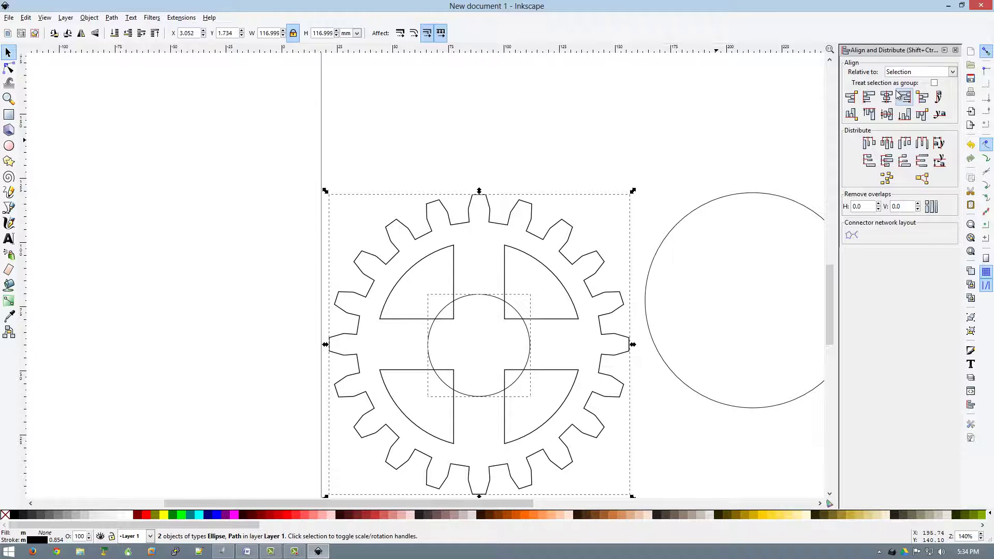
left_click(886, 115)
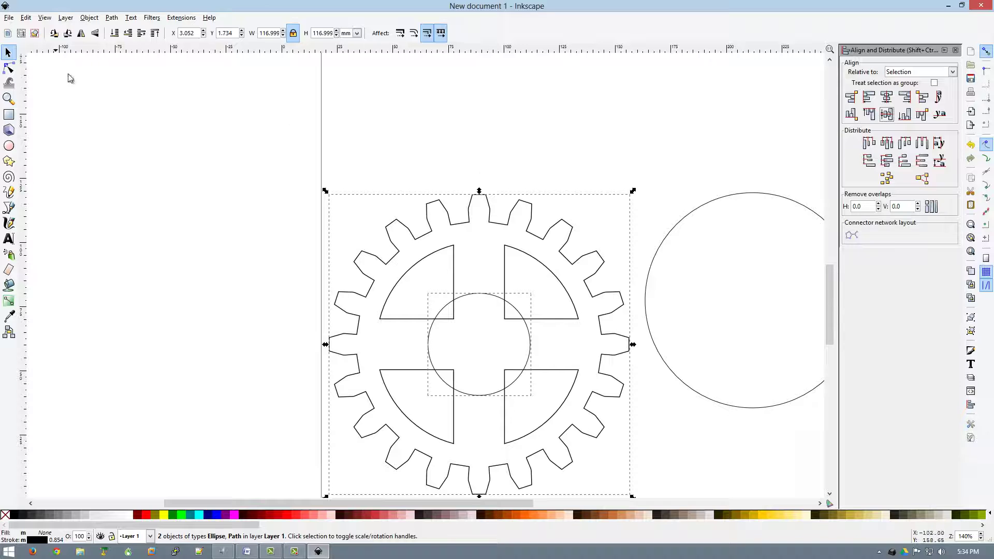
left_click(111, 18)
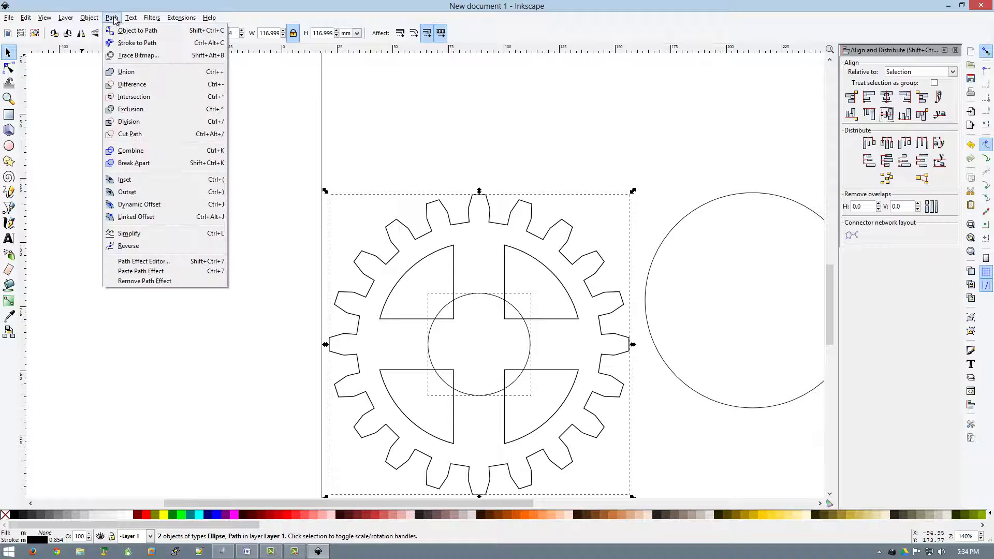
left_click(127, 73)
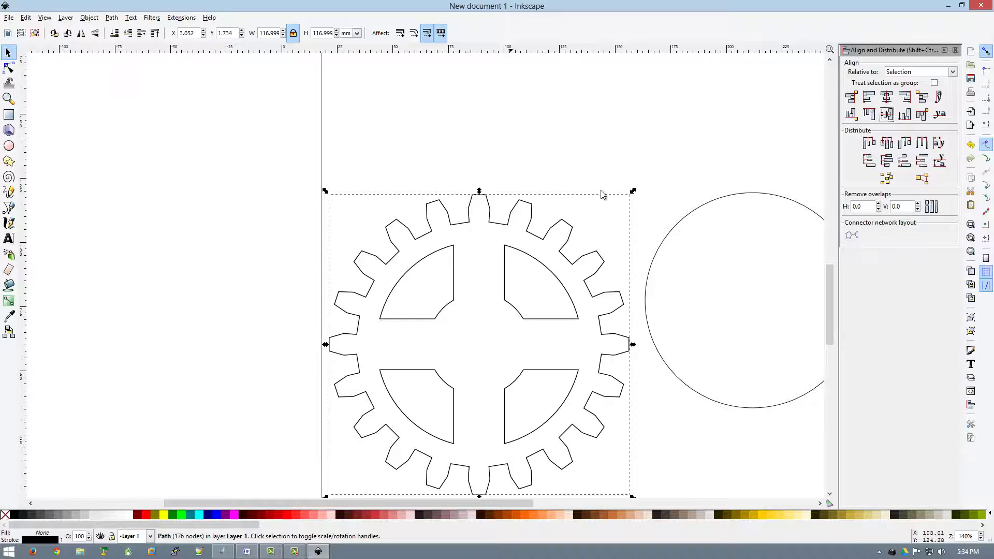
Paste a copy of the 84 mm circle over the gear and set it to 15 mm
left_click(667, 242)
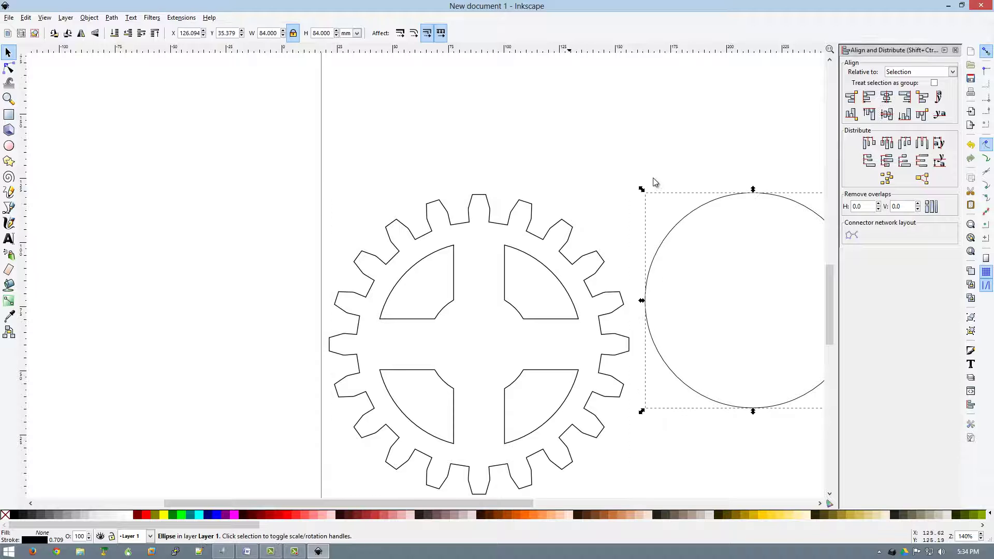
key("ctrl+c")
key("ctrl+v")
left_click_drag(658, 228, 602, 334)
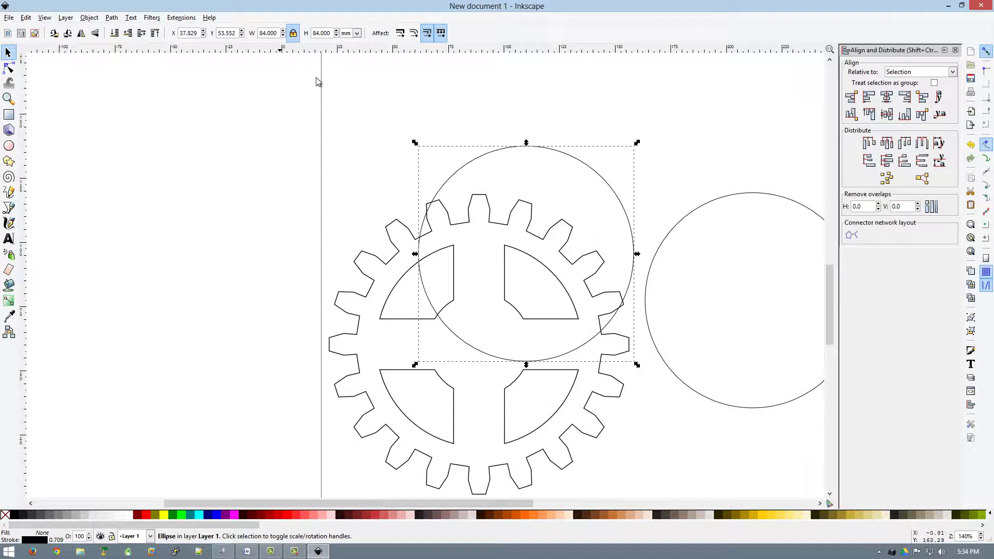
double_click(278, 35)
type("15")
key("Return")
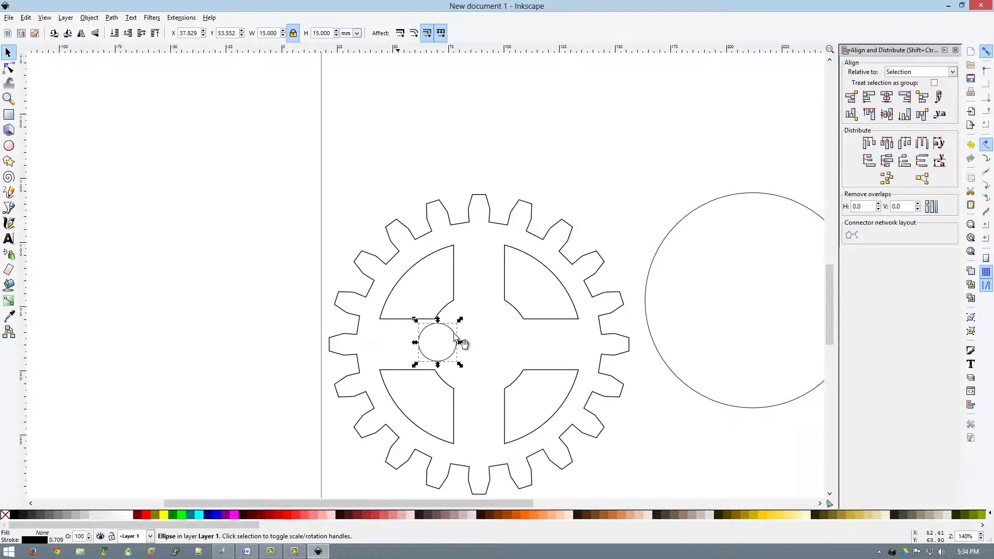
Centre the 15 mm circle on the hub and subtract it as the axle hole
left_click_drag(456, 335, 500, 334)
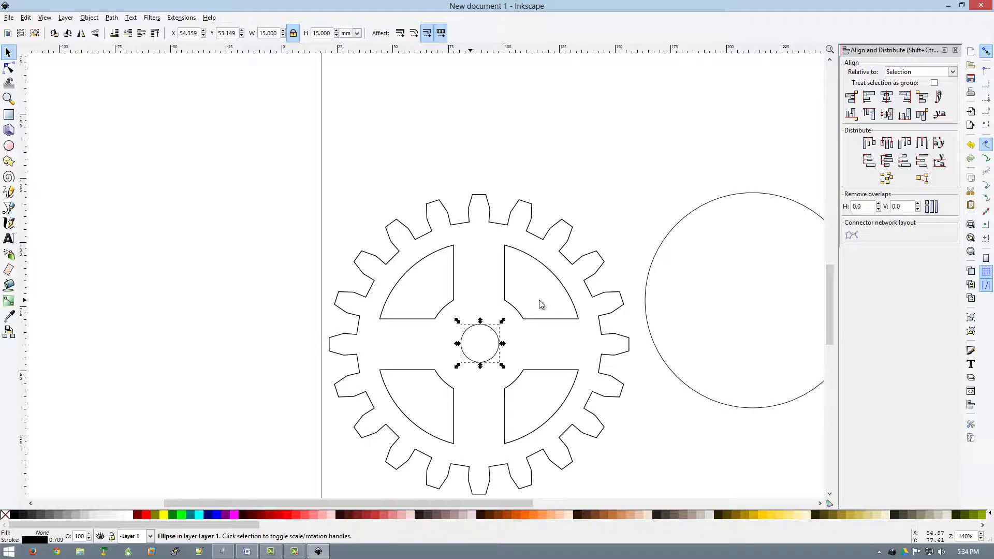
left_click(534, 319, "shift")
left_click(887, 96)
left_click(883, 116)
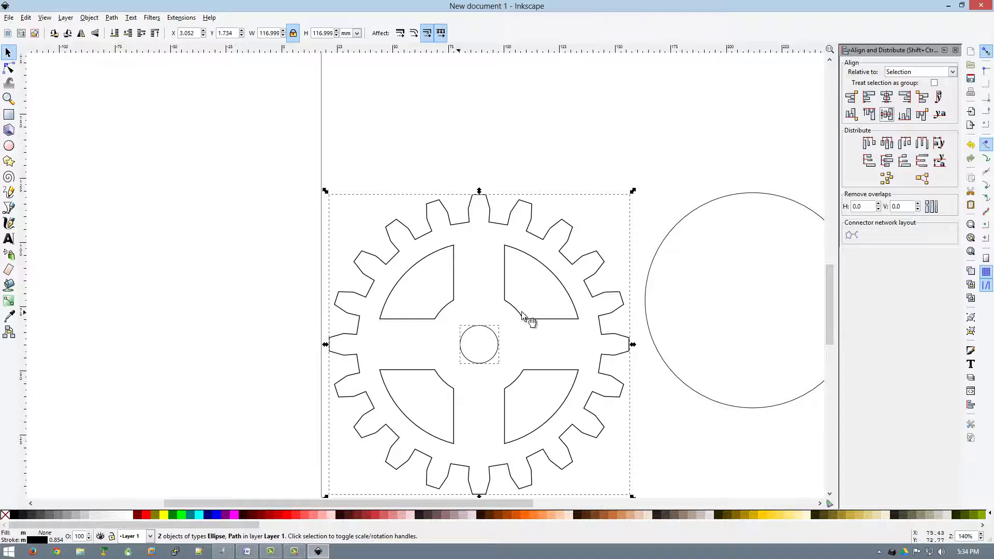
left_click(112, 18)
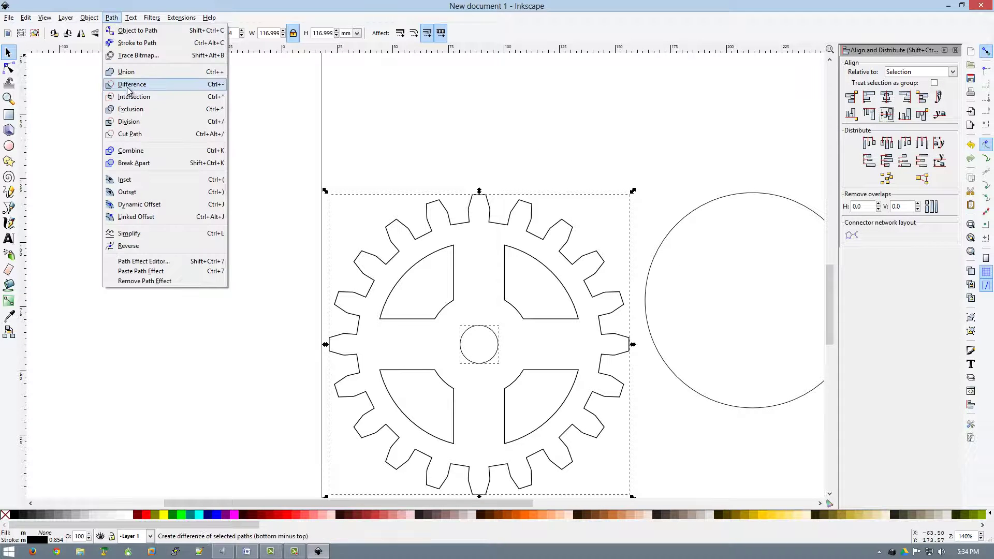
left_click(143, 85)
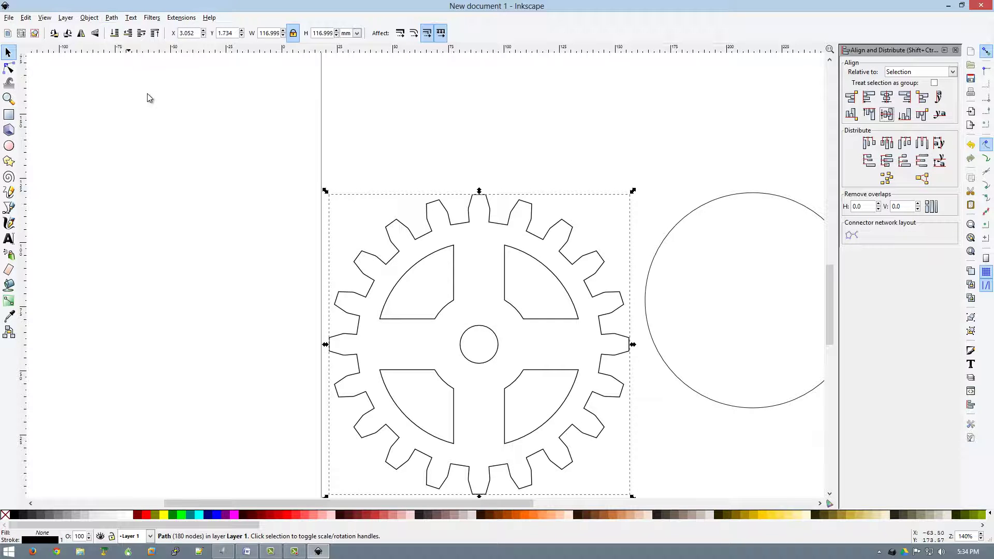
left_click(536, 142)
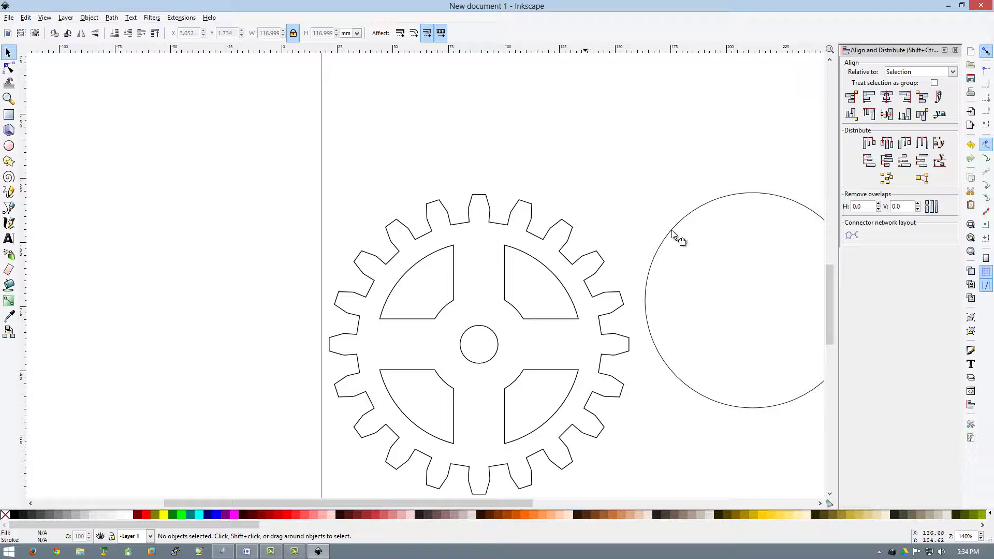
Centre the 84 mm circle on the gear and combine them into one 184-node path
left_click_drag(676, 236, 402, 273)
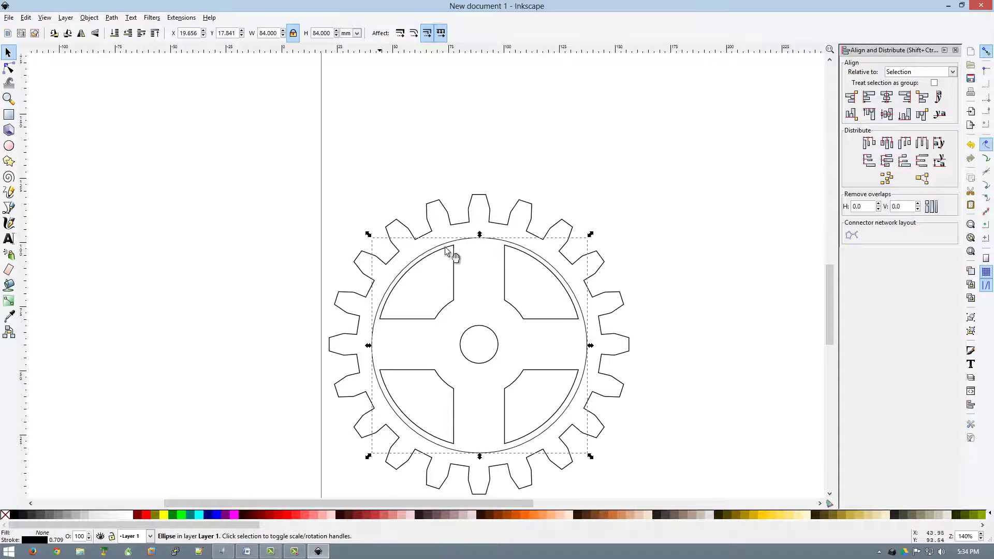
left_click(468, 212, "shift")
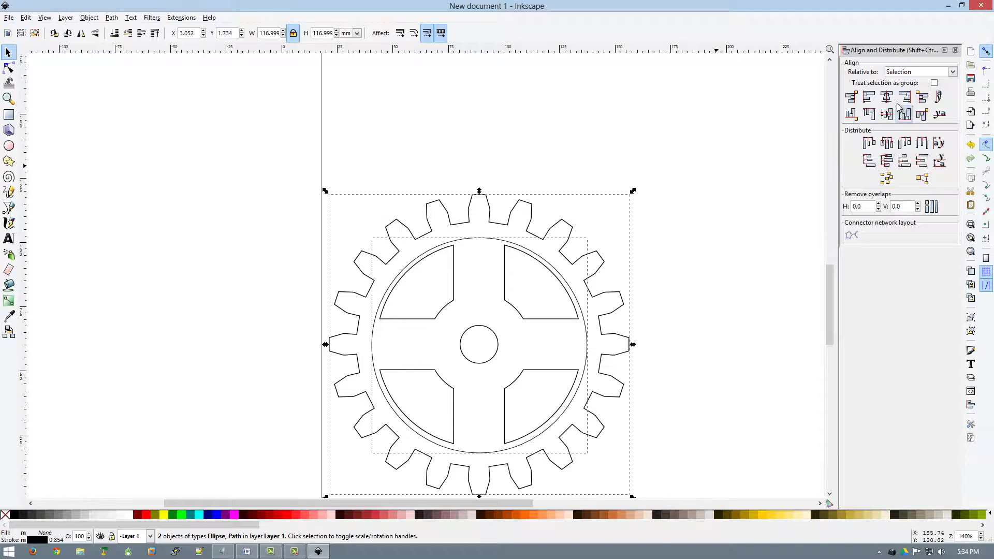
left_click(887, 114)
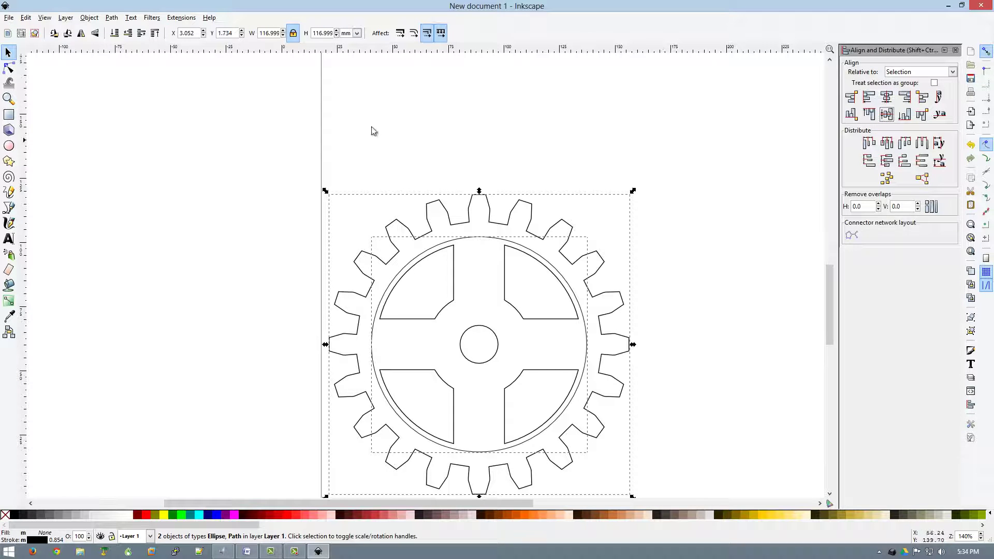
left_click(89, 17)
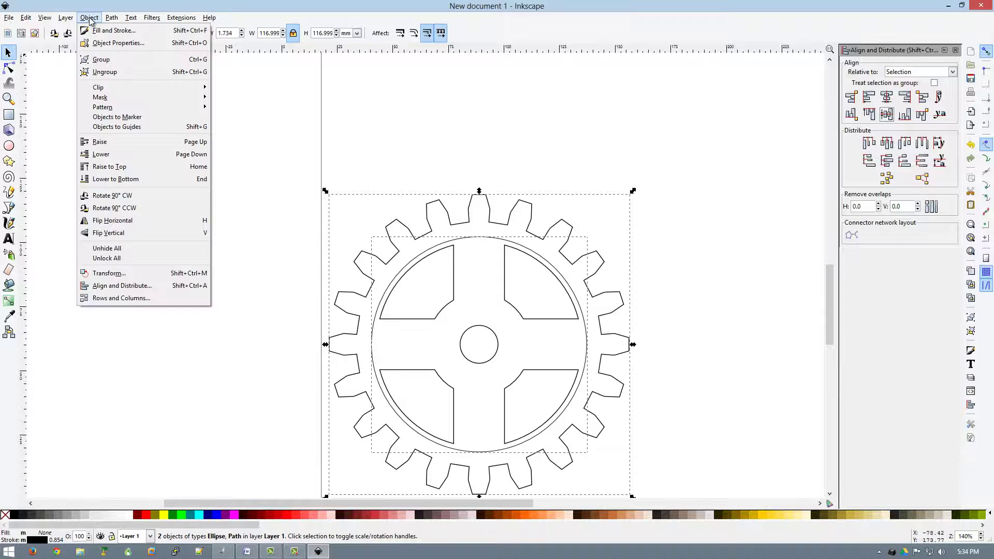
mouse_move(111, 19)
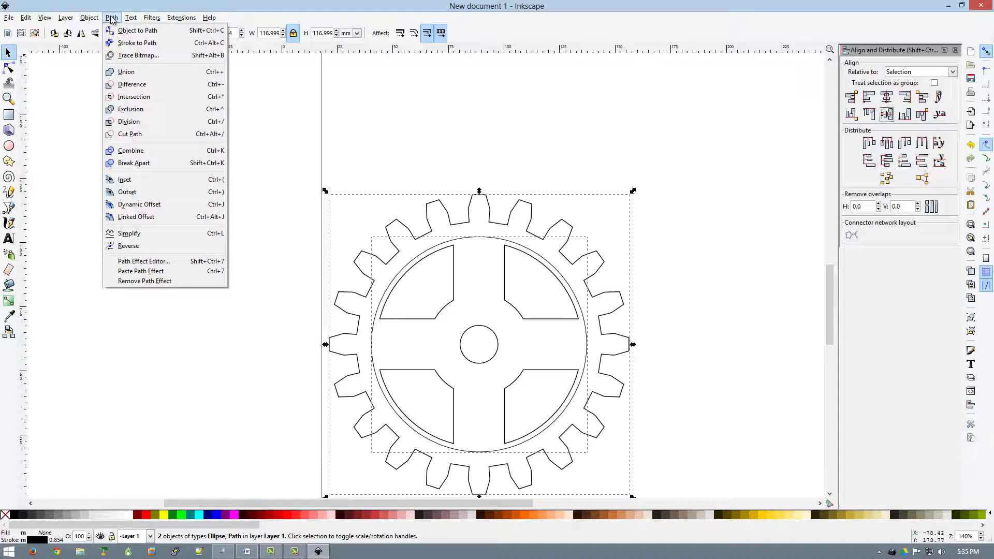
left_click(129, 152)
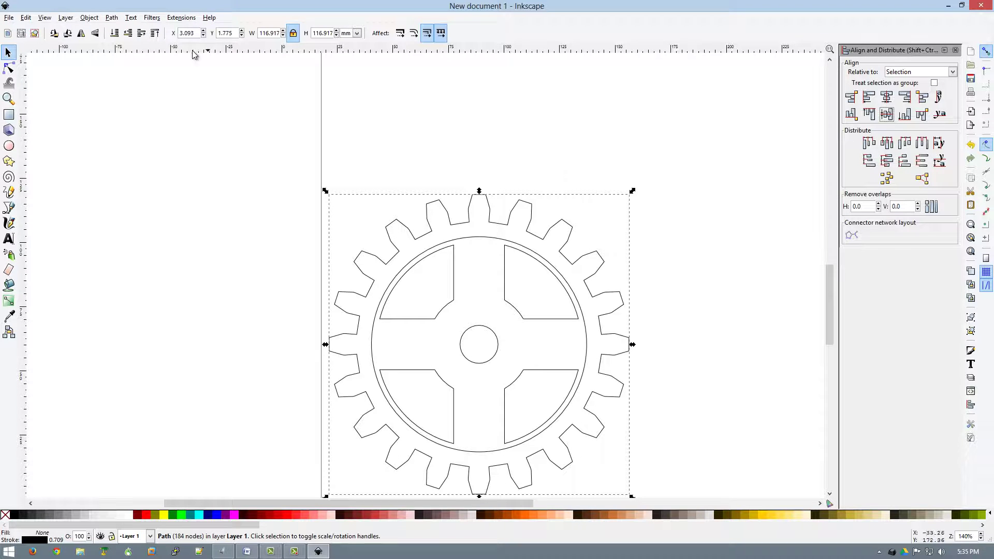
left_click(111, 18)
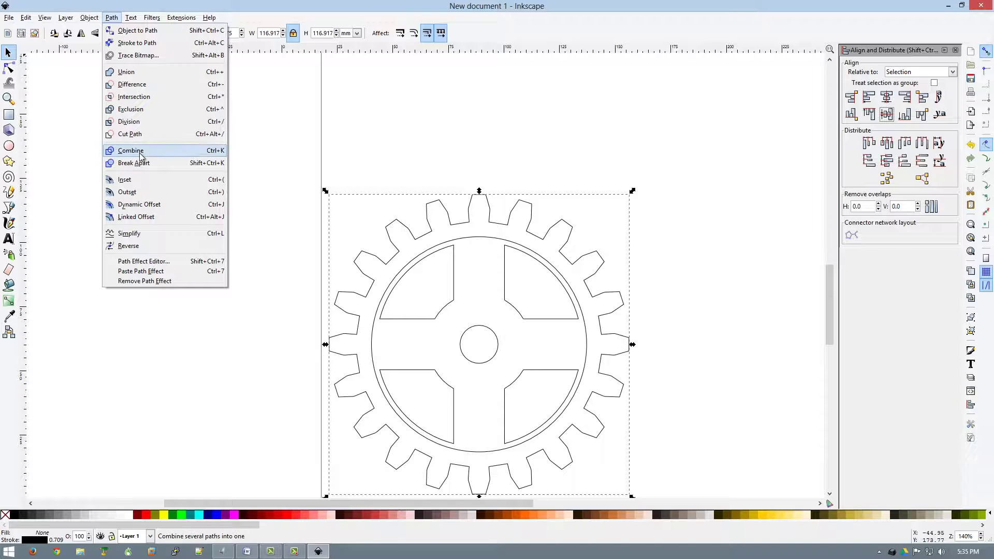
left_click(141, 153)
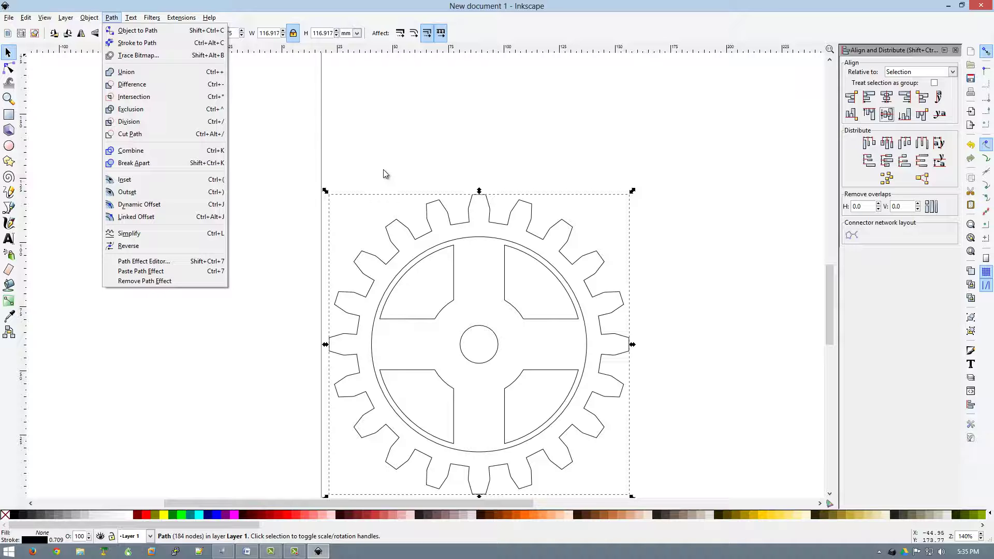
left_click(490, 248)
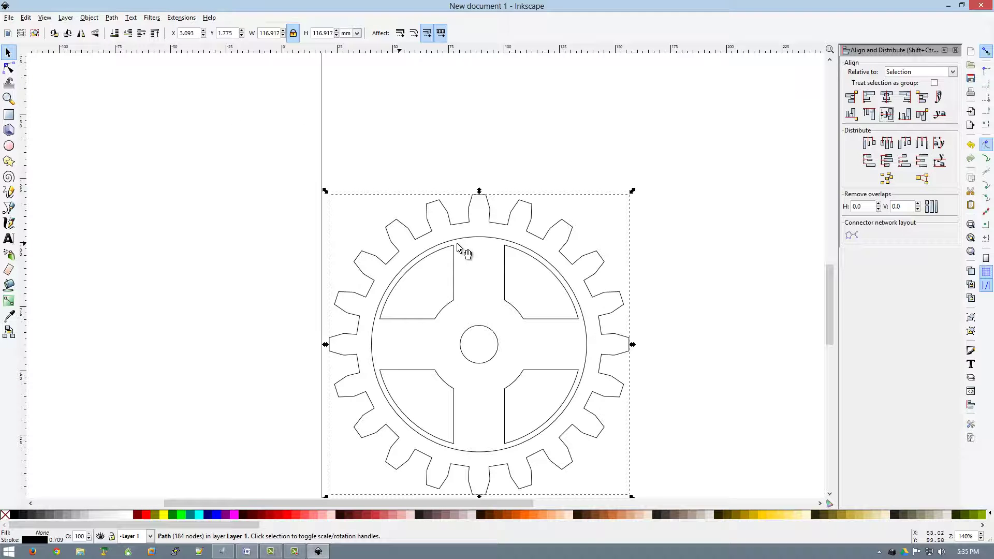
Position the finished gear at X 1.000 mm and Y 1.000 mm
left_click(515, 200)
scroll(647, 341, "down", 3)
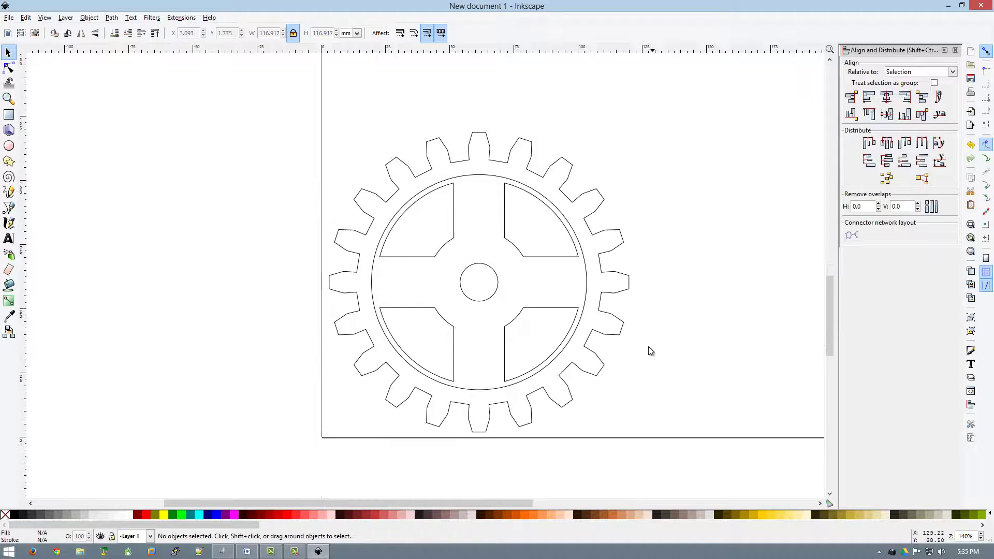
left_click(366, 190)
key("ctrl+z")
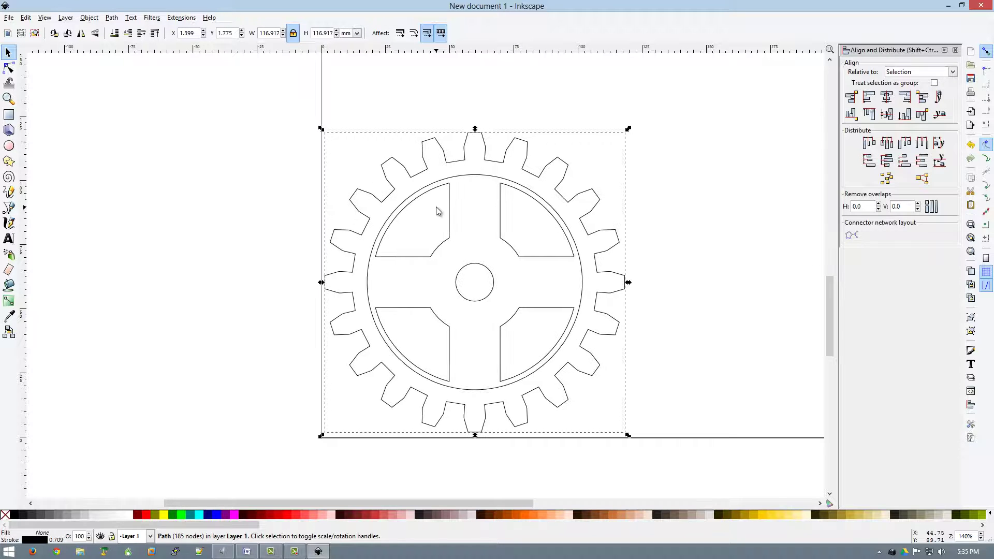
key("ctrl+z")
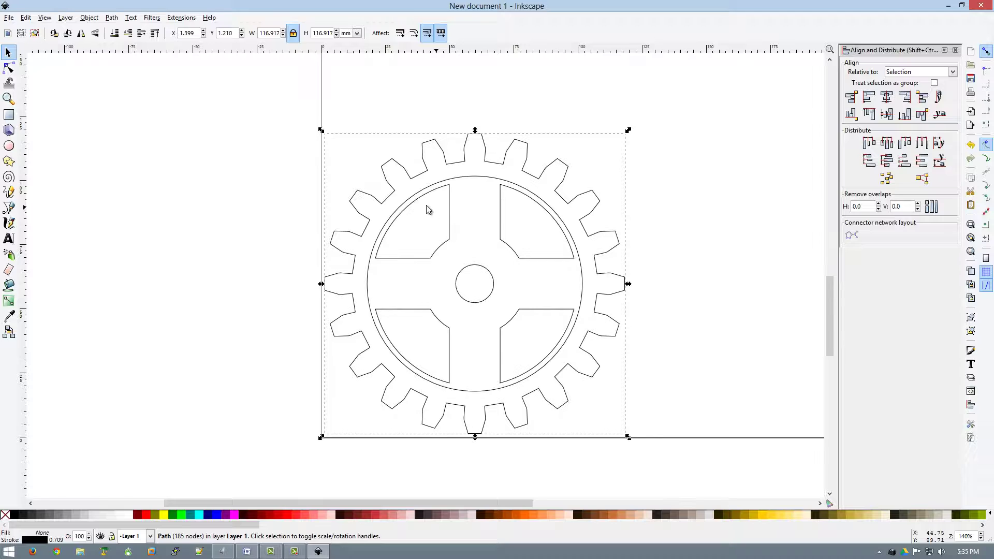
left_click_drag(234, 34, 222, 34)
type("1")
key("Return")
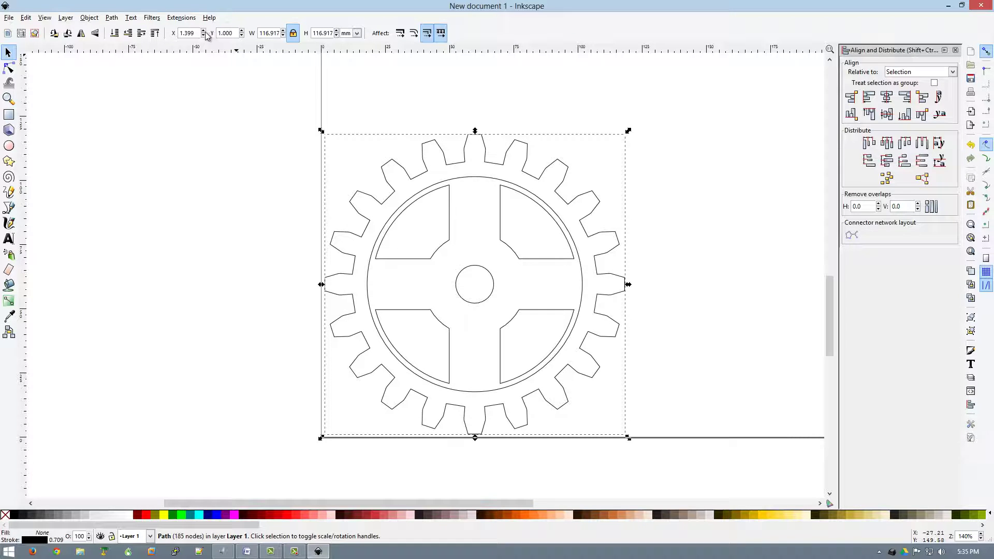
left_click_drag(197, 35, 174, 36)
type("1")
key("Return")
left_click(277, 270)
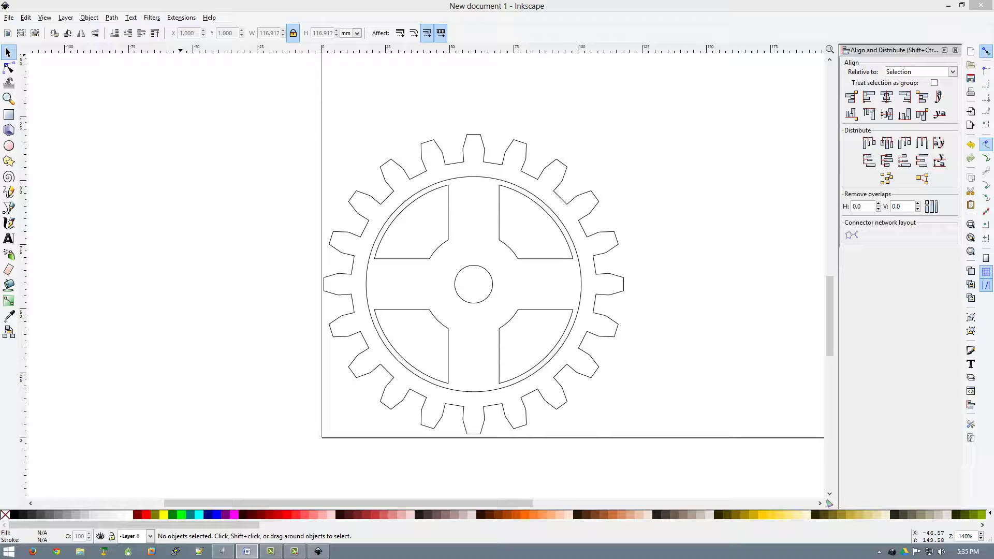
Save the drawing to the Desktop as 'Gear Coaster.svg' in Inkscape SVG format
left_click(9, 18)
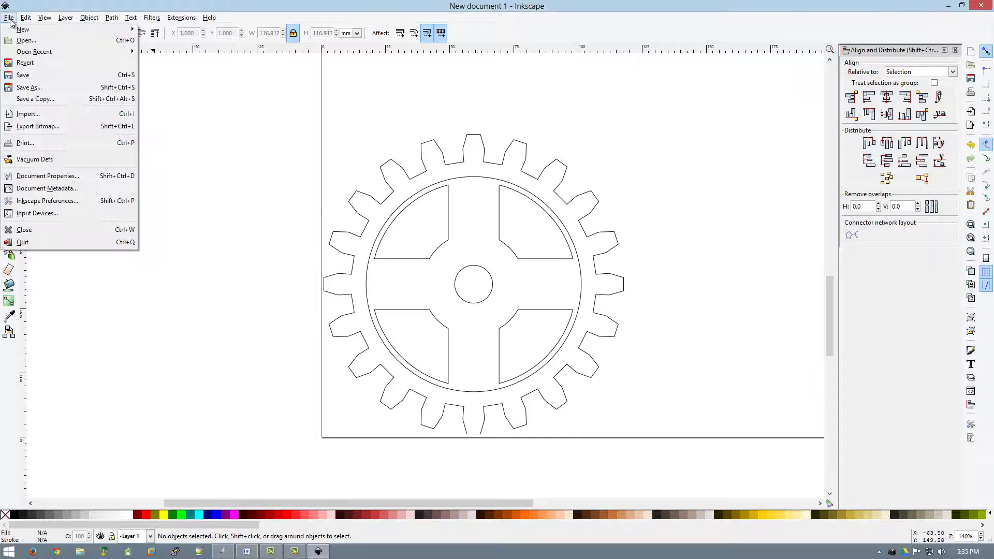
left_click(26, 76)
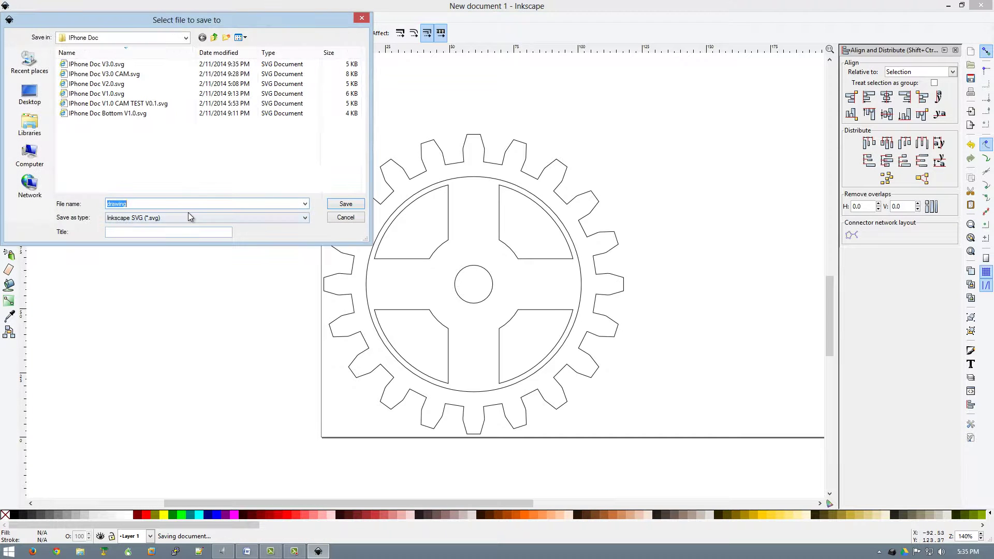
type("Gear Coaster")
left_click(30, 93)
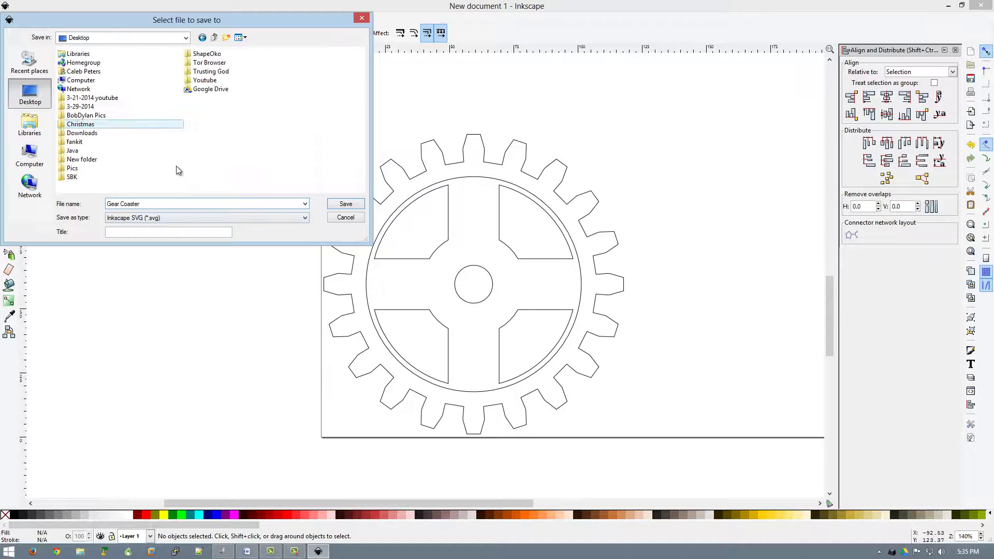
left_click(346, 204)
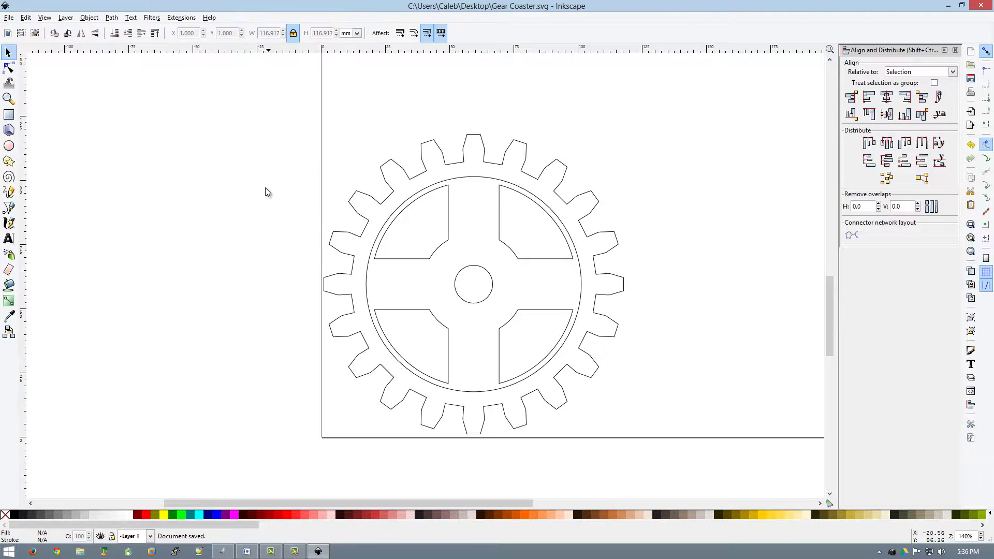